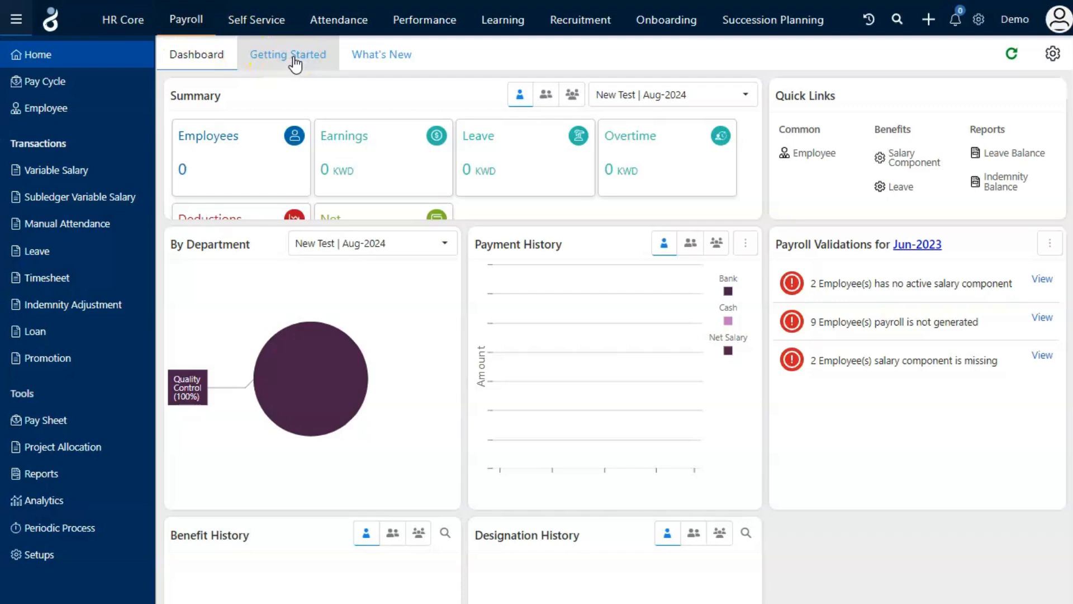
# View the overtime types through the Setup Overtime card in payroll's Getting Started page, and close the settings
pyautogui.click(295, 66)
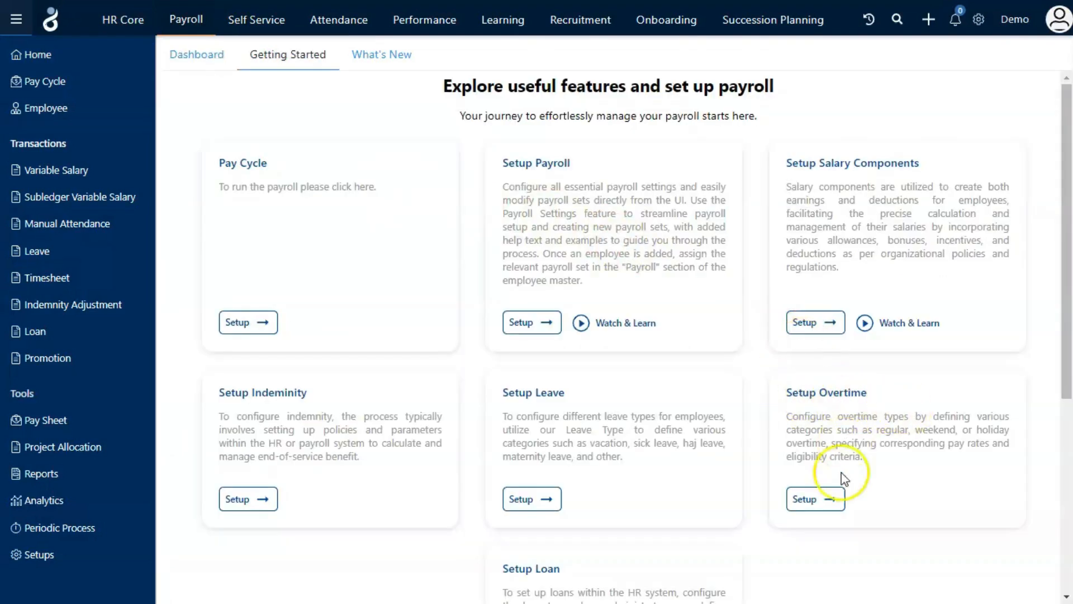
pyautogui.click(819, 501)
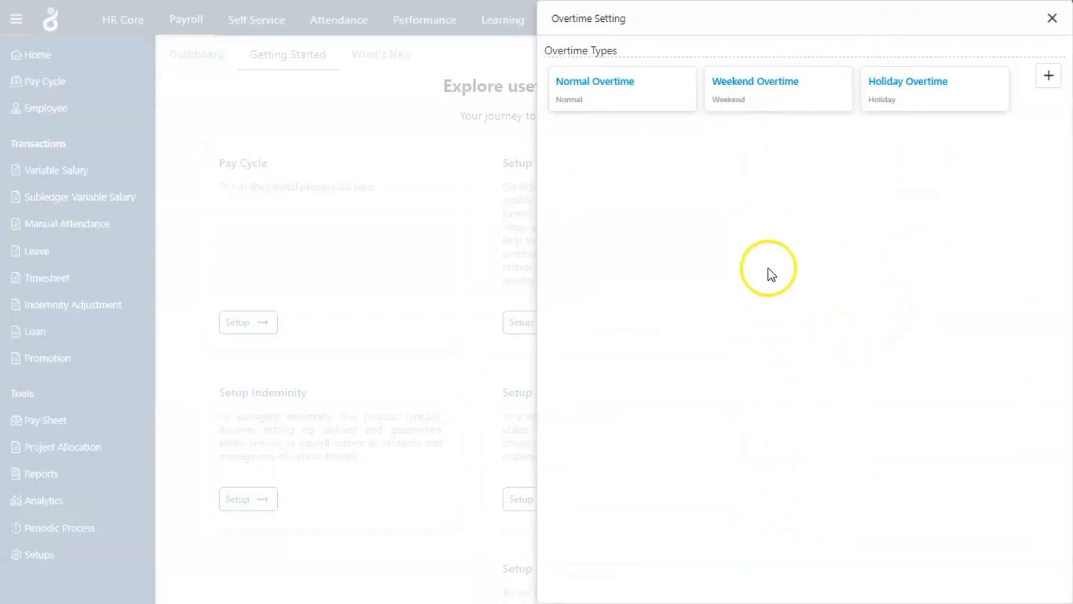
pyautogui.click(1050, 19)
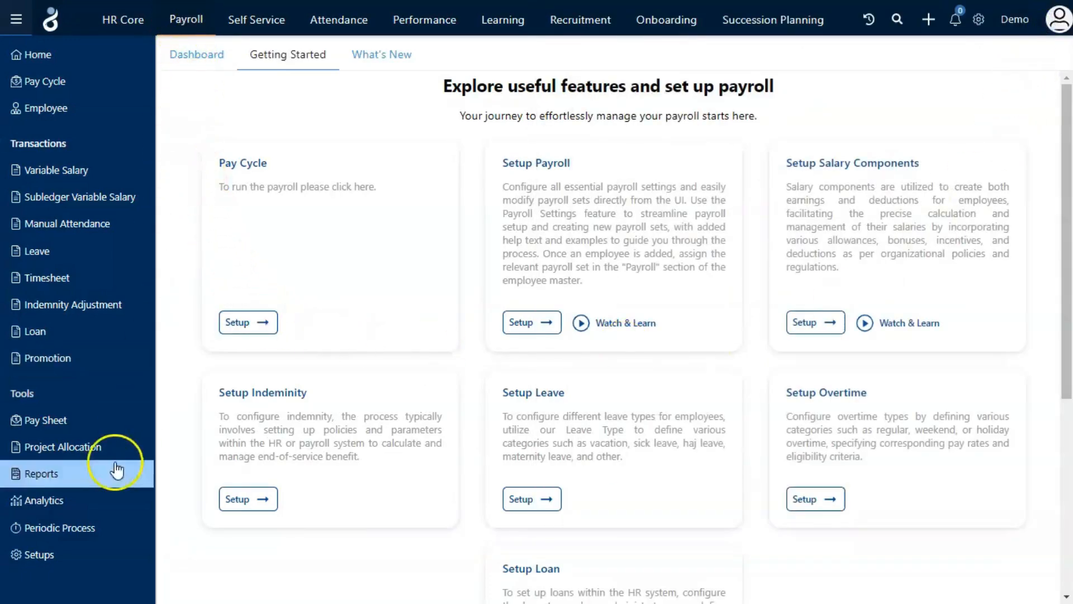
# View the Overtime settings from the payroll Setups page and close them
pyautogui.click(40, 554)
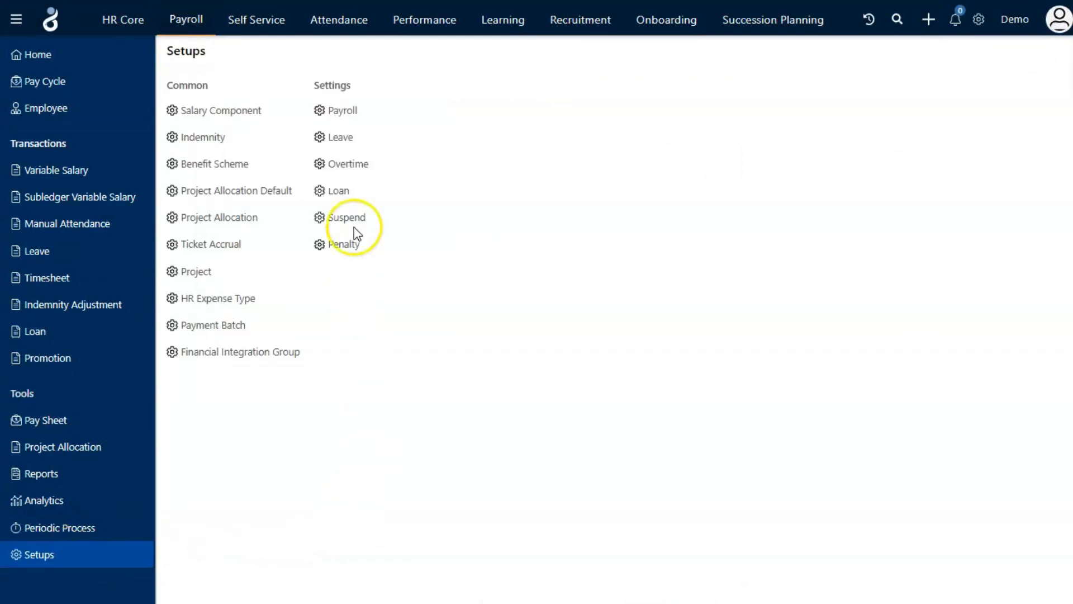
pyautogui.click(338, 168)
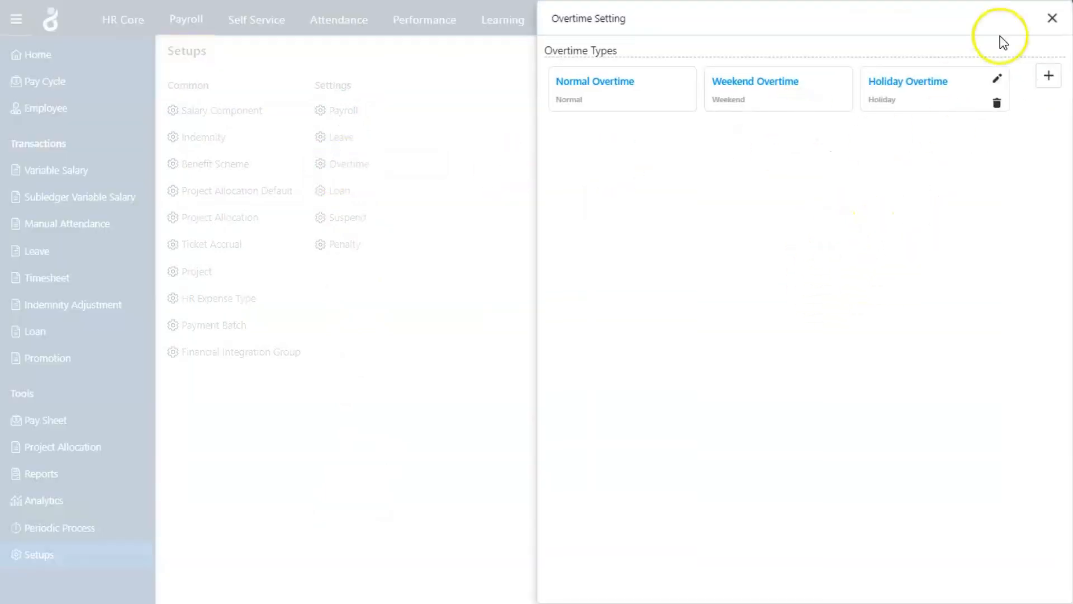
pyautogui.click(1050, 20)
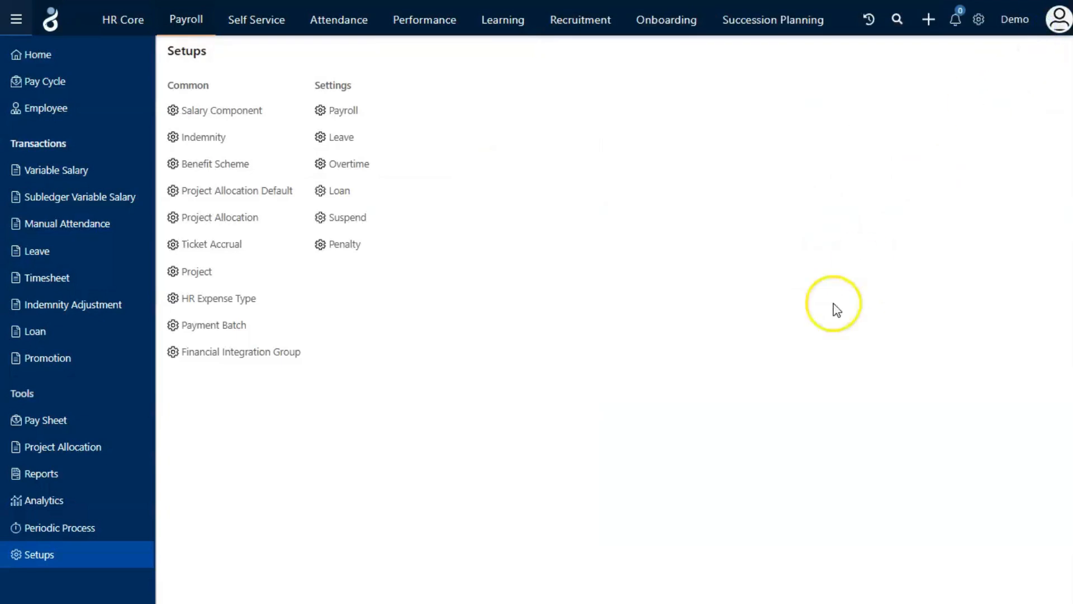
# Open the settings of the payroll Overtime transaction list, keeping the approval workflow disabled
pyautogui.click(187, 21)
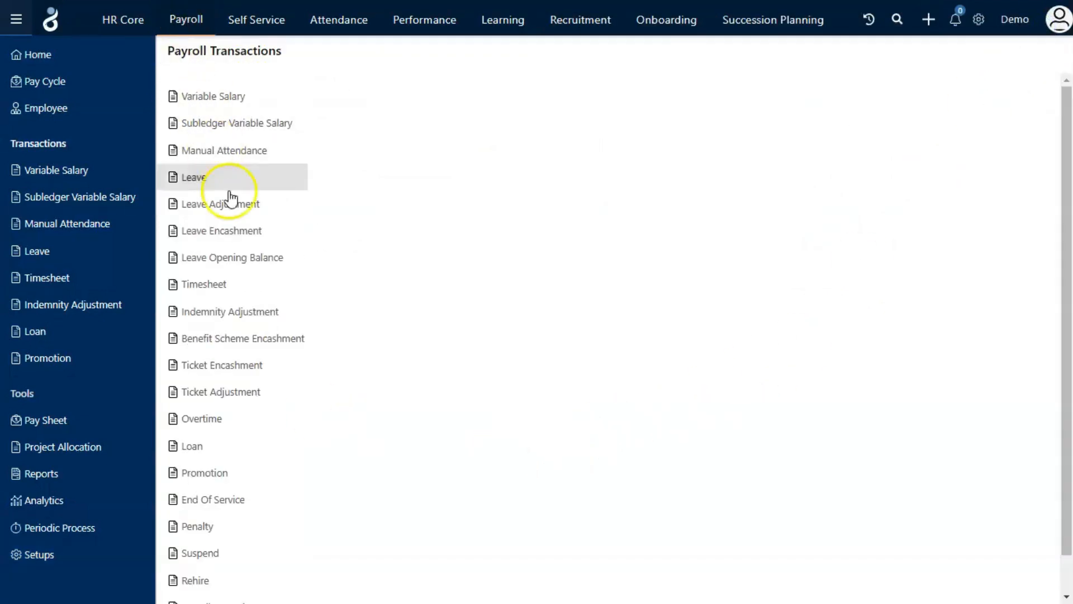
pyautogui.click(226, 423)
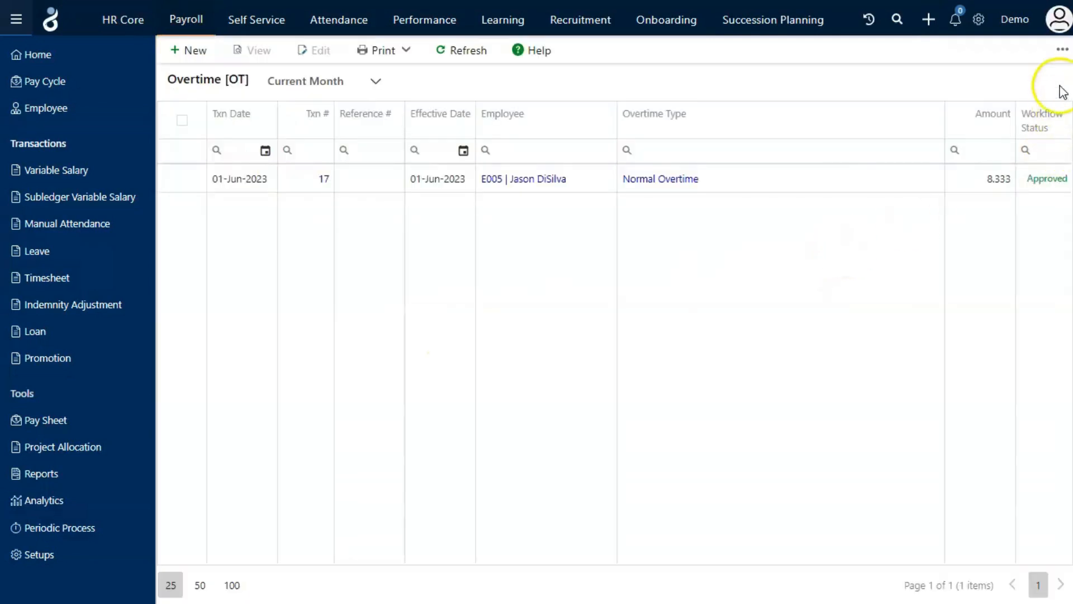
pyautogui.click(1063, 55)
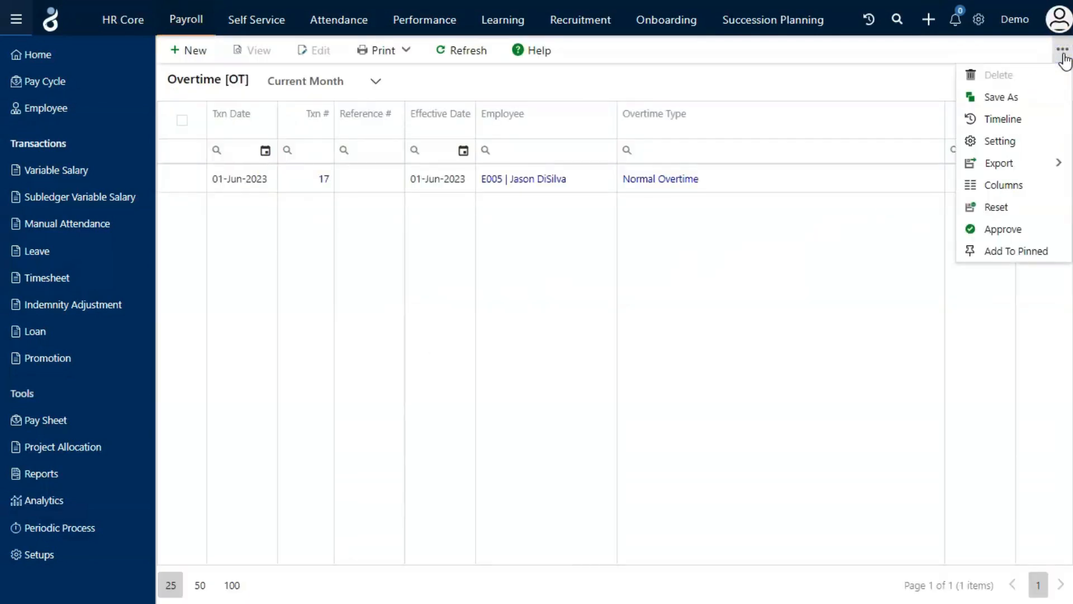
pyautogui.click(1018, 143)
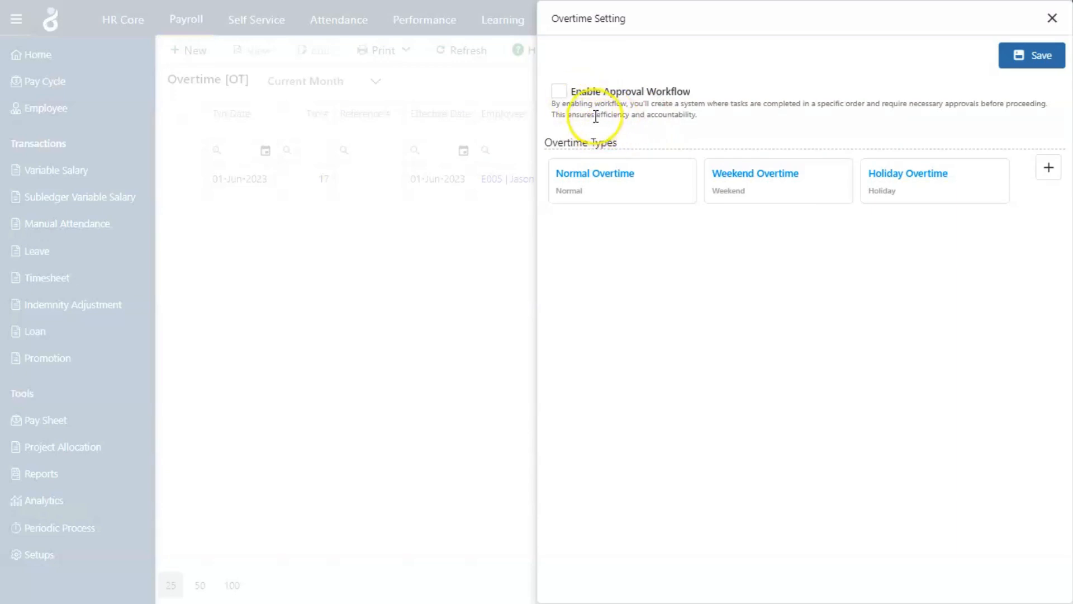
pyautogui.click(559, 90)
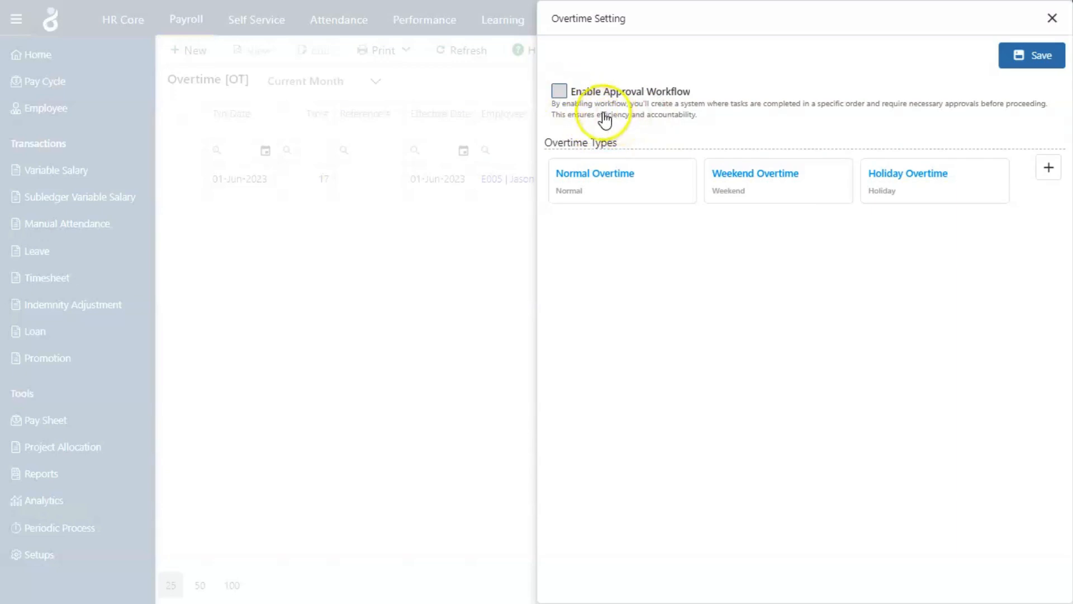
pyautogui.click(565, 96)
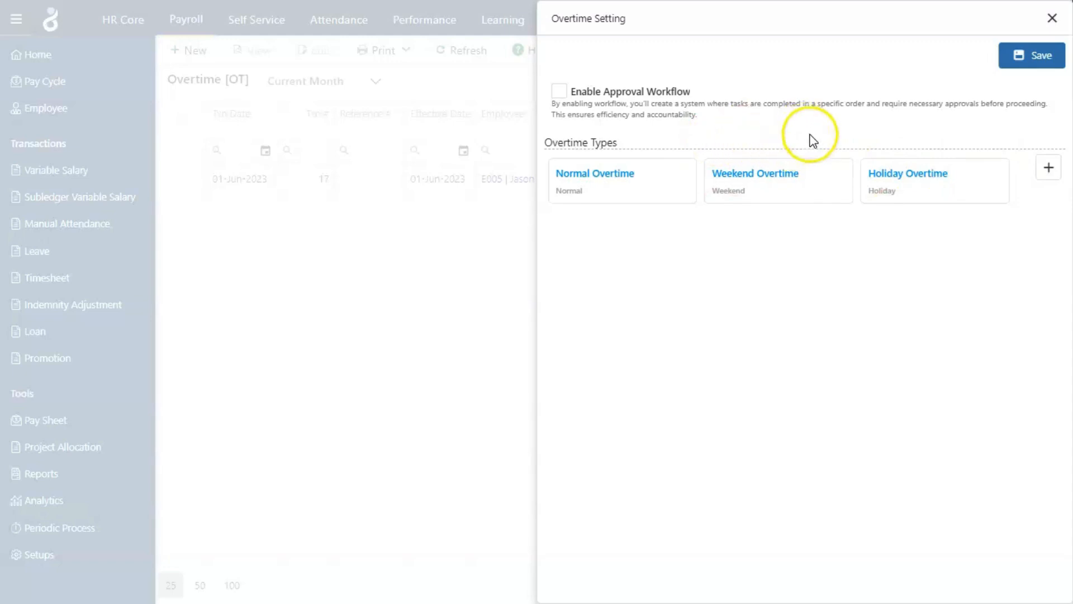
# Open the Normal Overtime type, examine its English and Arabic name fields, and return to the overtime settings
pyautogui.moveTo(944, 191)
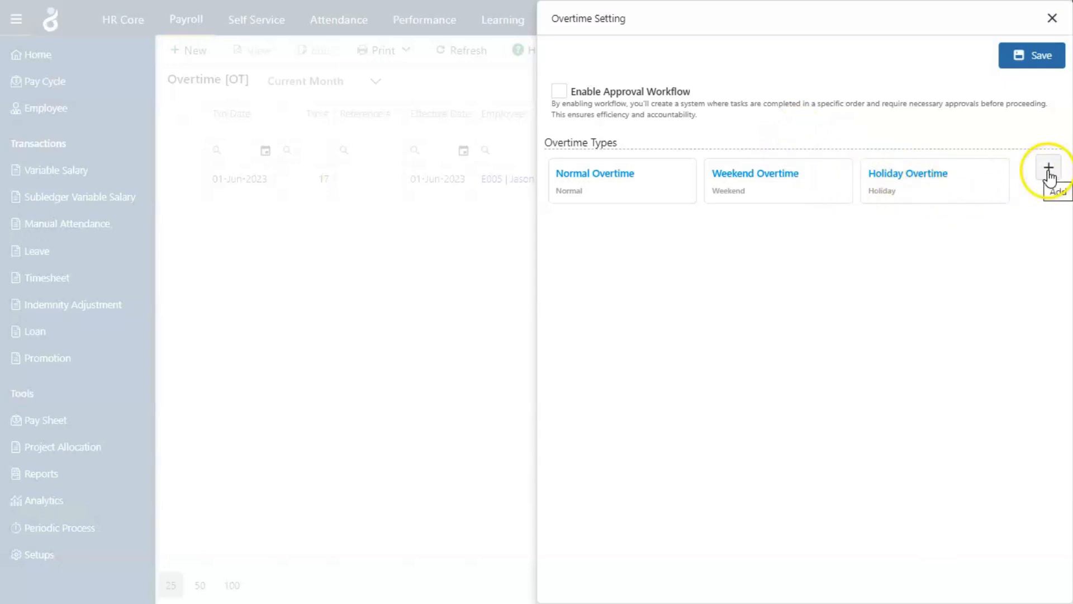
pyautogui.moveTo(998, 180)
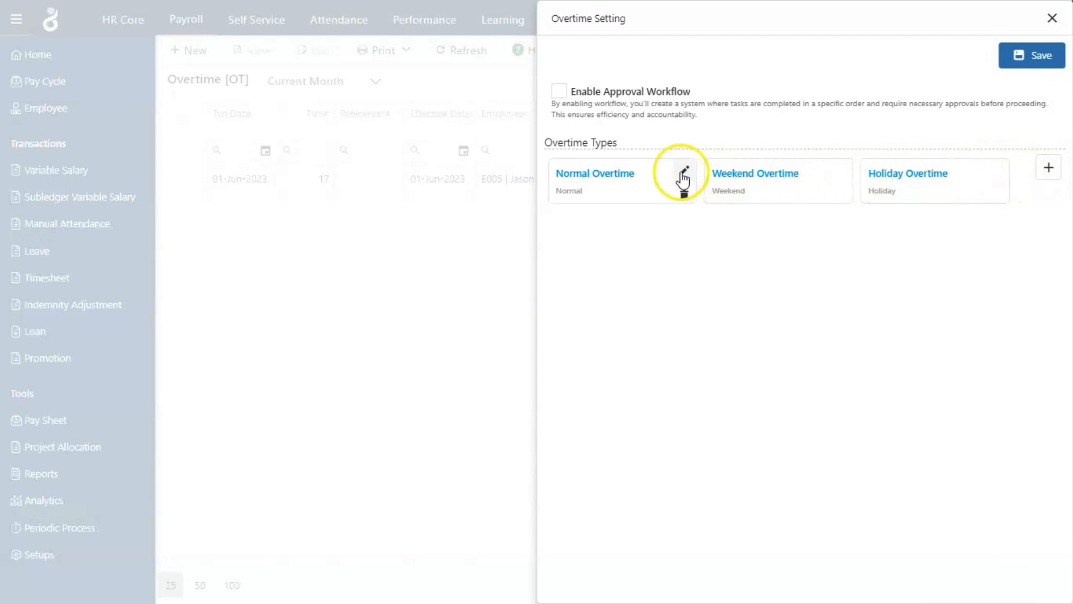
pyautogui.click(686, 173)
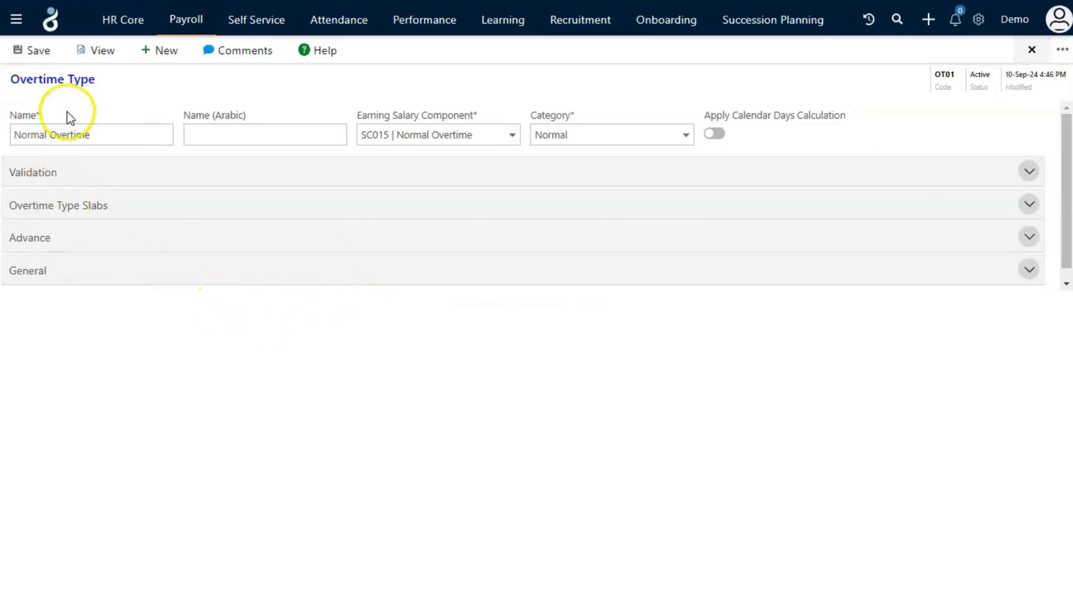
pyautogui.click(207, 137)
pyautogui.click(213, 136)
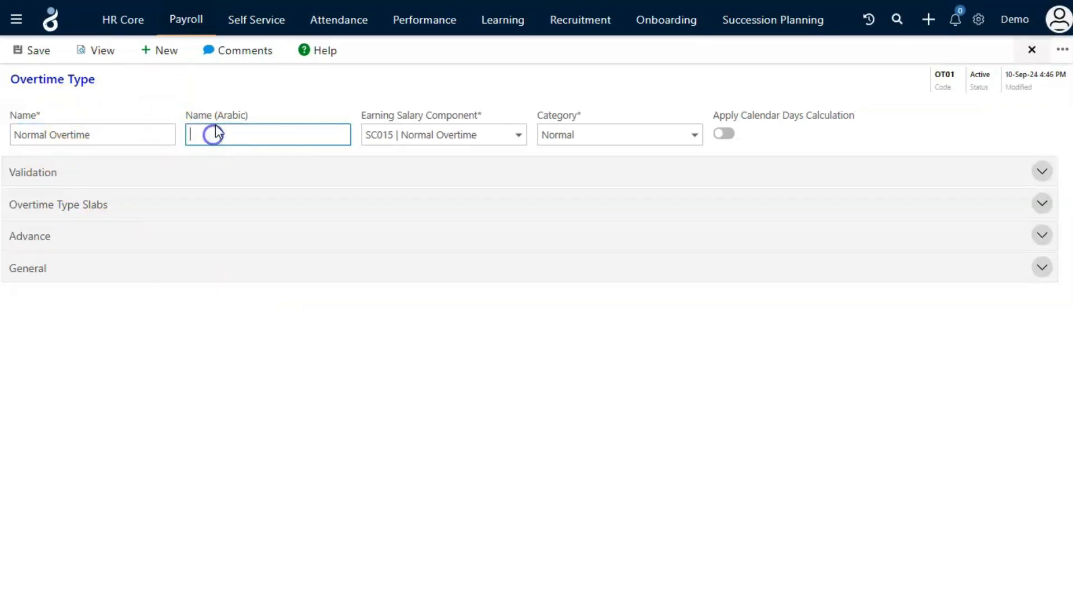
pyautogui.click(103, 135)
pyautogui.click(94, 50)
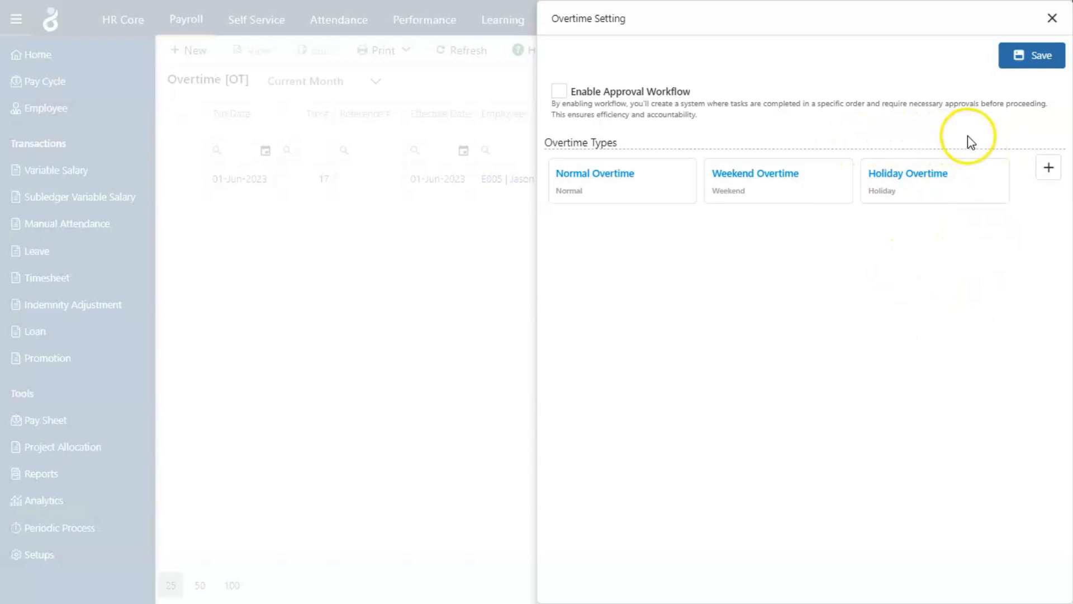
# Add an overtime type named Weekend OT with Arabic name نهاية الأسبوع الإضافي and SC001 | Basic Salary as earning salary component
pyautogui.click(1049, 169)
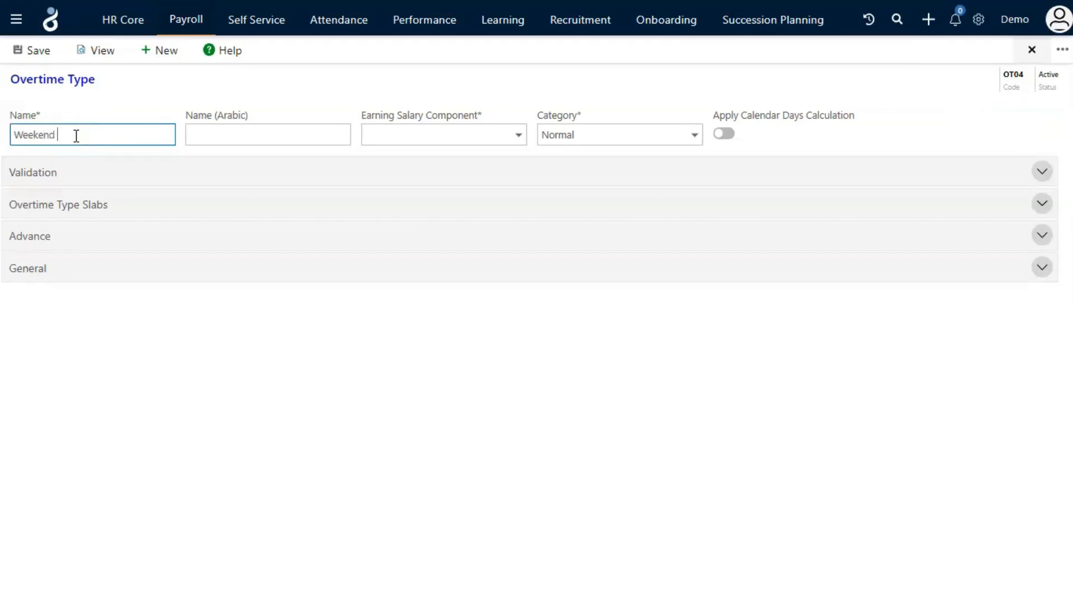
pyautogui.click(221, 133)
pyautogui.write('نهاية الأسبوع الإضافي')
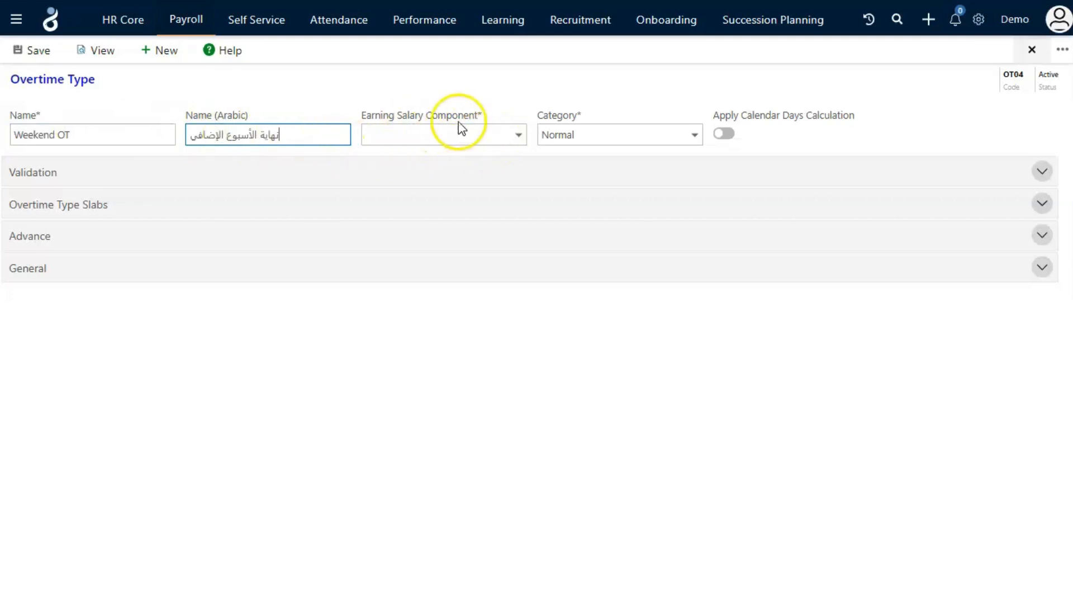
pyautogui.click(519, 135)
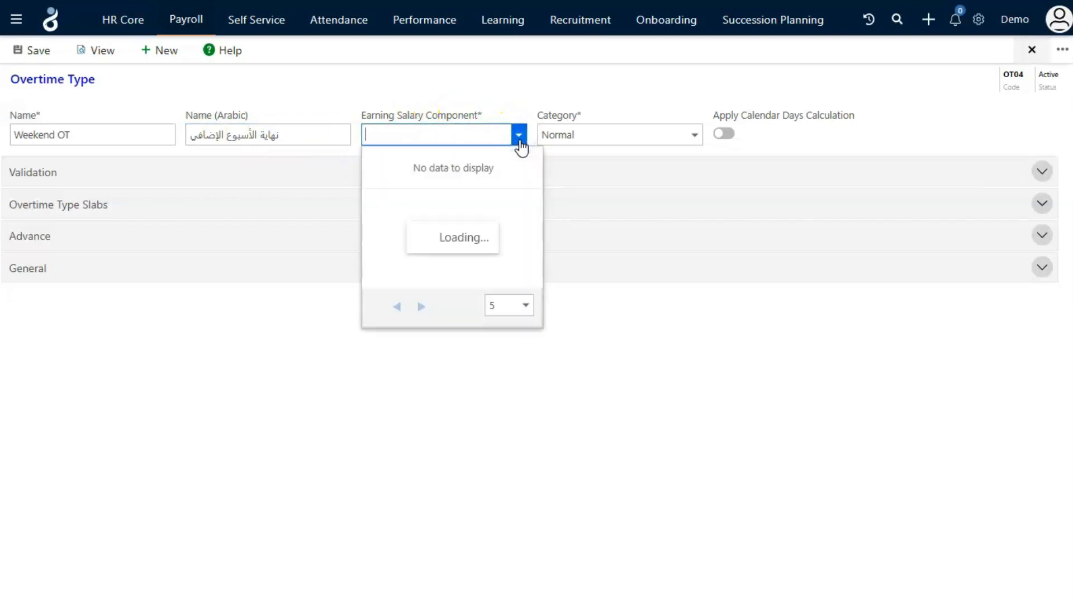
pyautogui.click(453, 162)
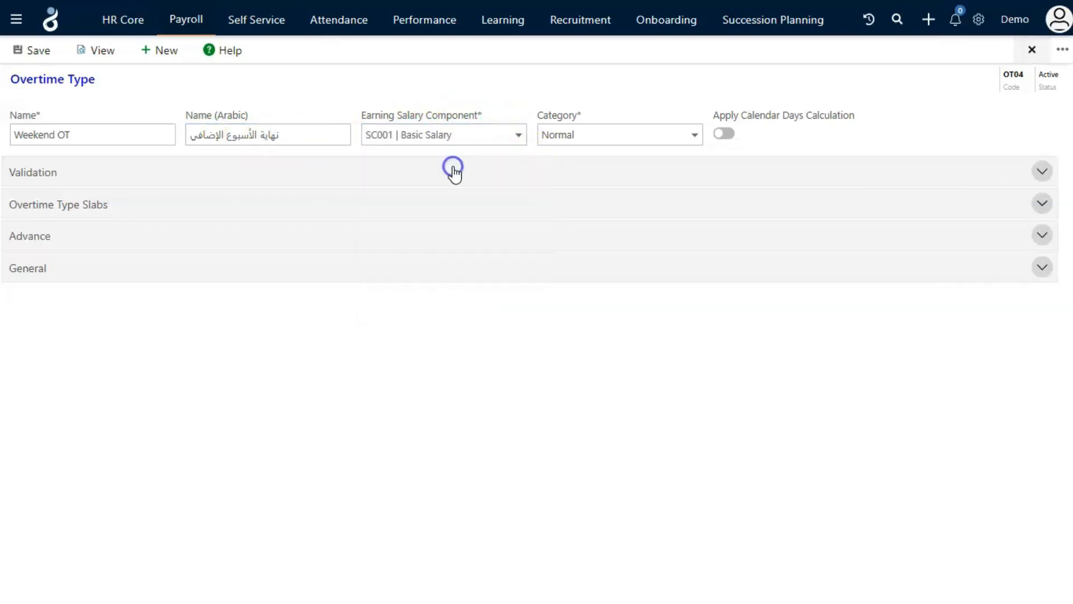
# Examine the overtime category options and the Apply Calendar Days Calculation setting, leaving the calculation off
pyautogui.click(695, 135)
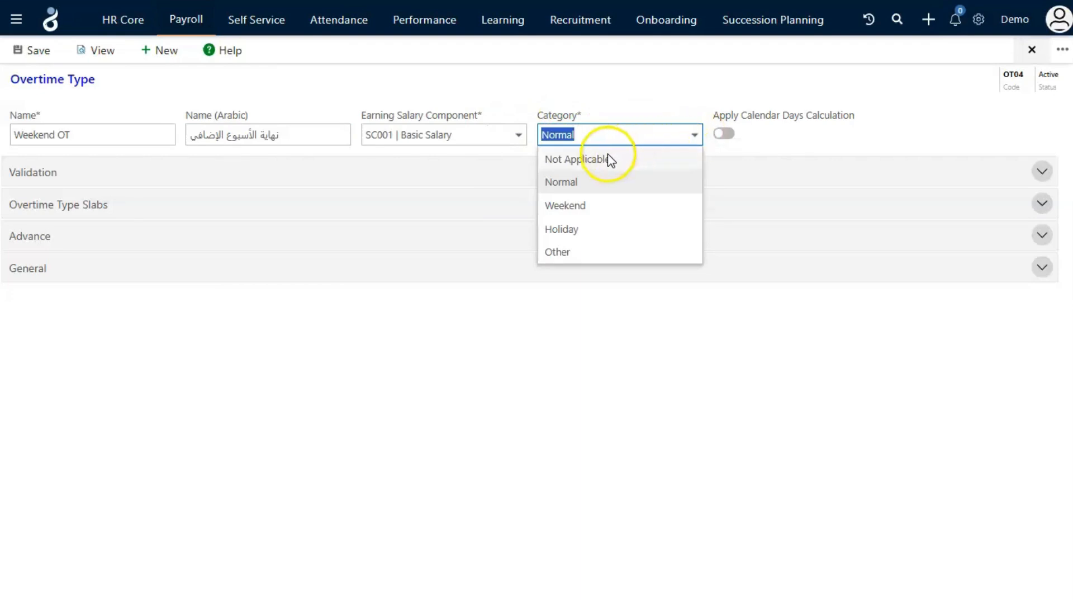
pyautogui.click(727, 135)
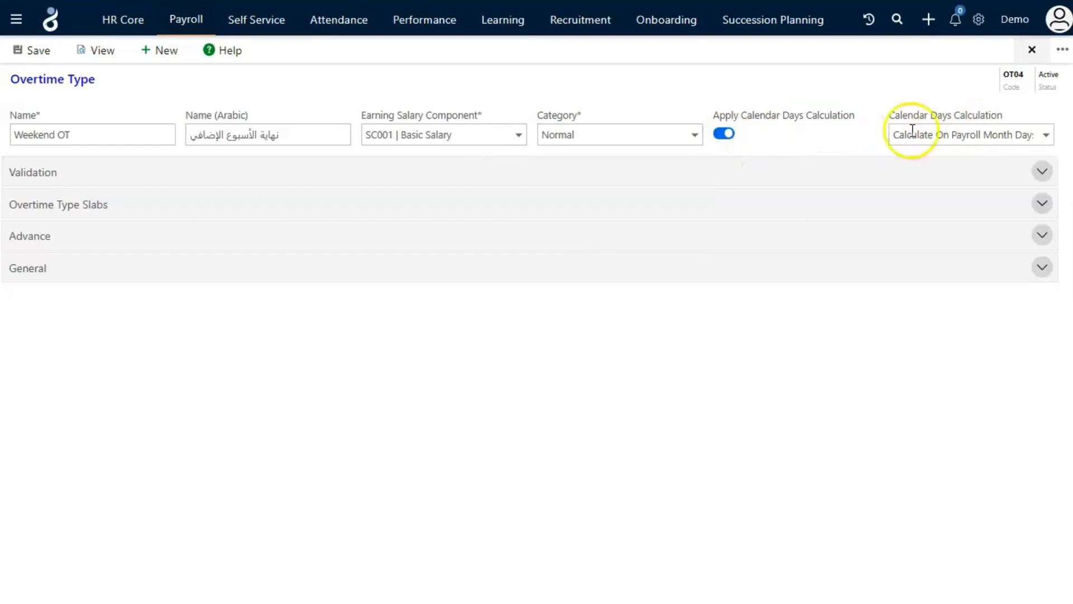
pyautogui.click(727, 135)
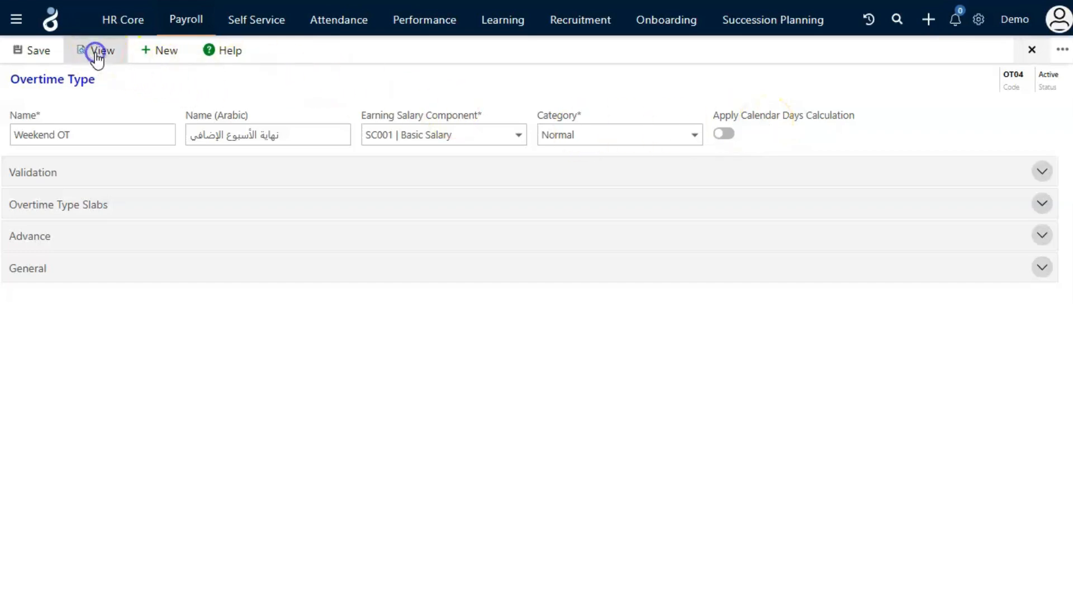
# In the overtime type's validation, set the salary component group to Basic and the maximum percentage of overtime salary to 10
pyautogui.click(90, 175)
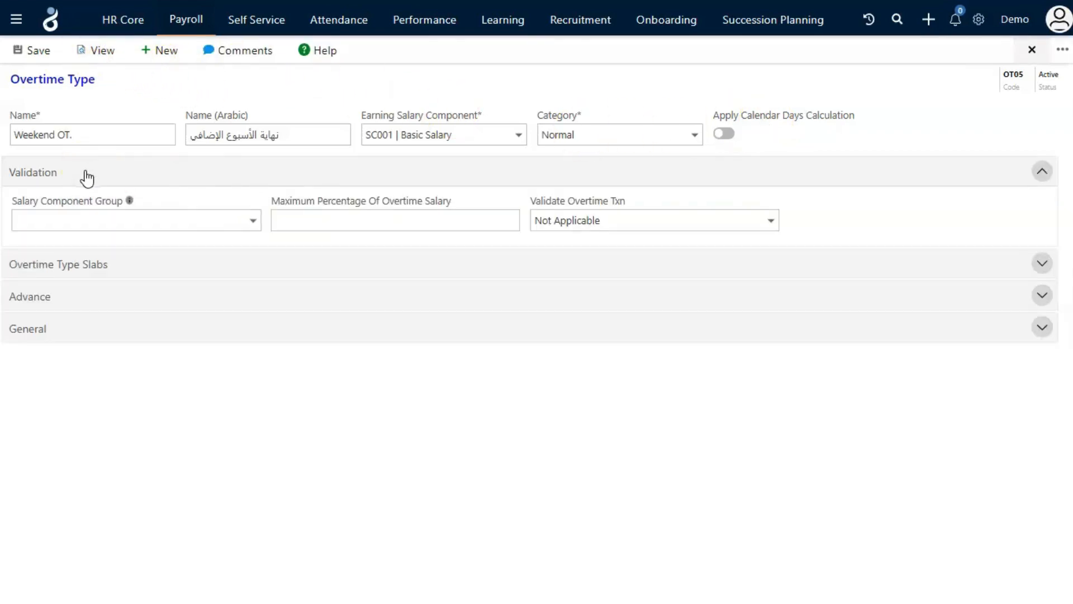
pyautogui.click(253, 222)
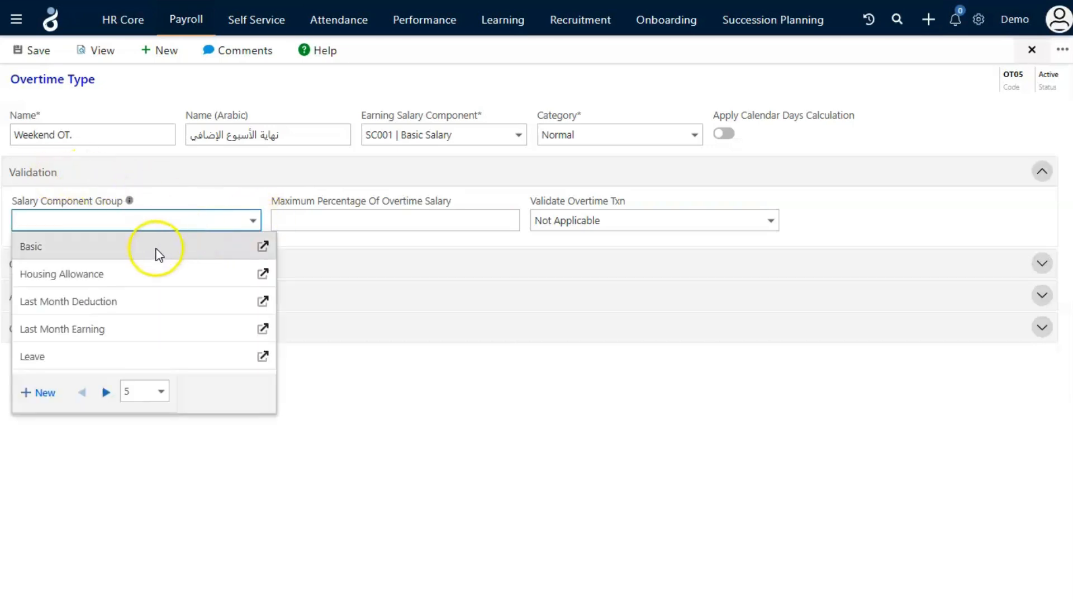
pyautogui.click(137, 248)
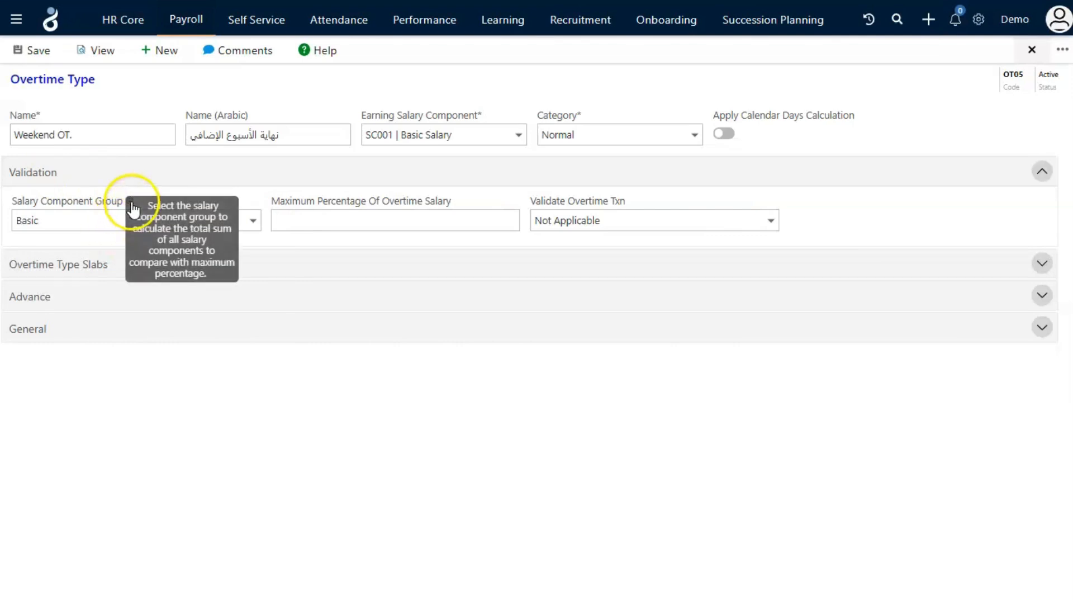
pyautogui.click(322, 219)
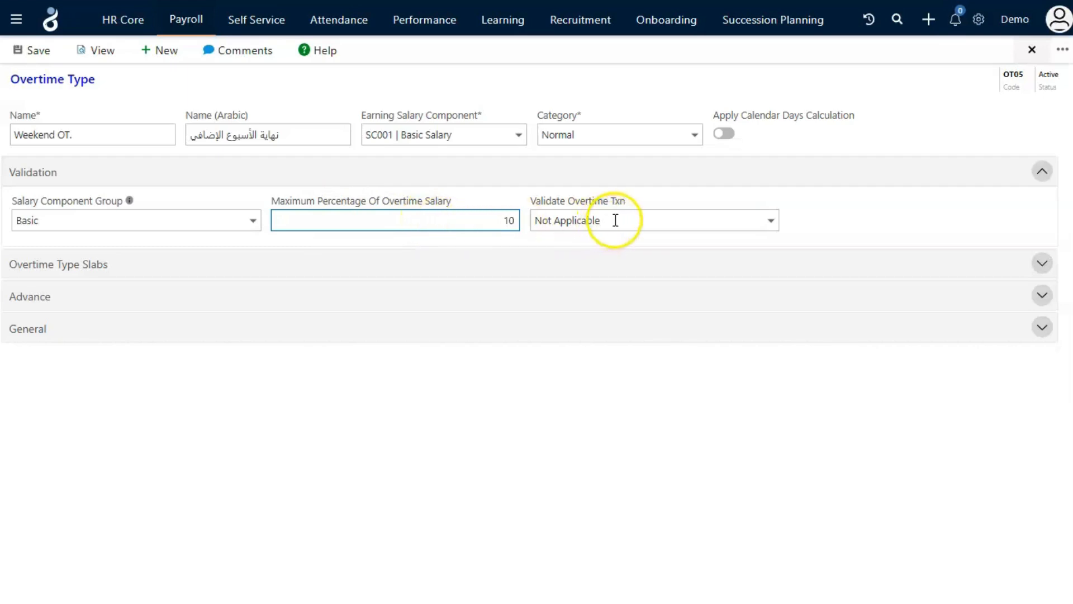
# Examine the Validate Overtime Txn options and collapse the validation section
pyautogui.click(644, 218)
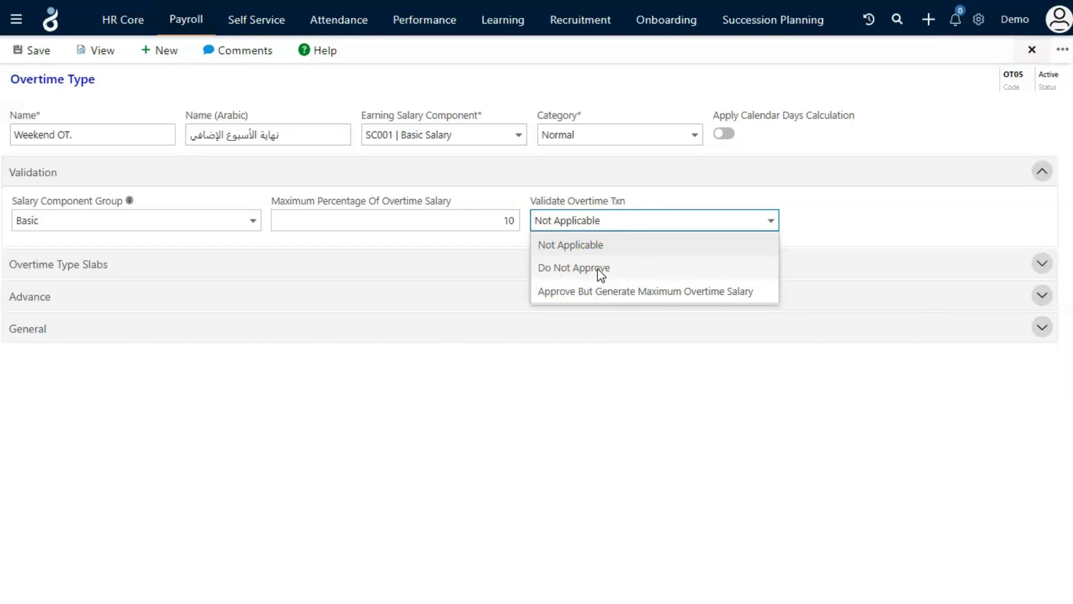
pyautogui.click(564, 291)
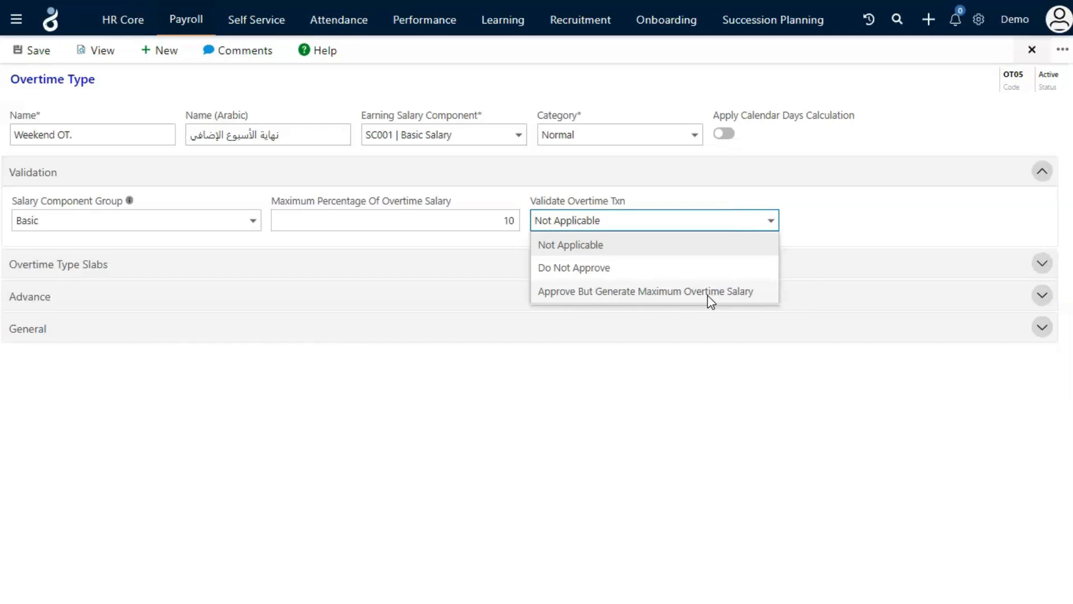
pyautogui.click(112, 176)
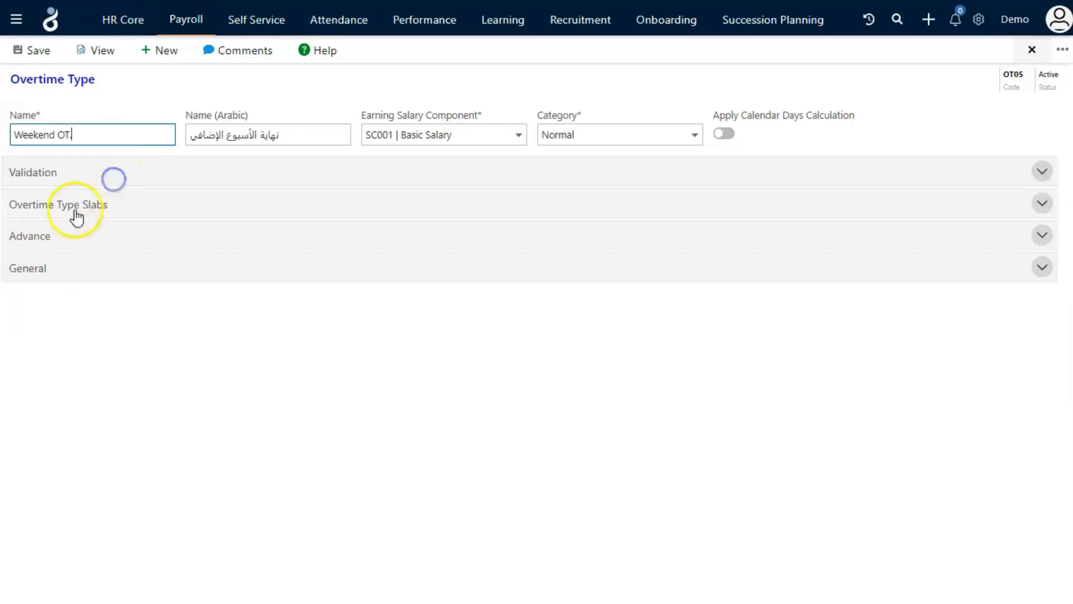
# Add an overtime type slab from 0 to 999 hours with rate 1 and 26 working days per period
pyautogui.click(63, 214)
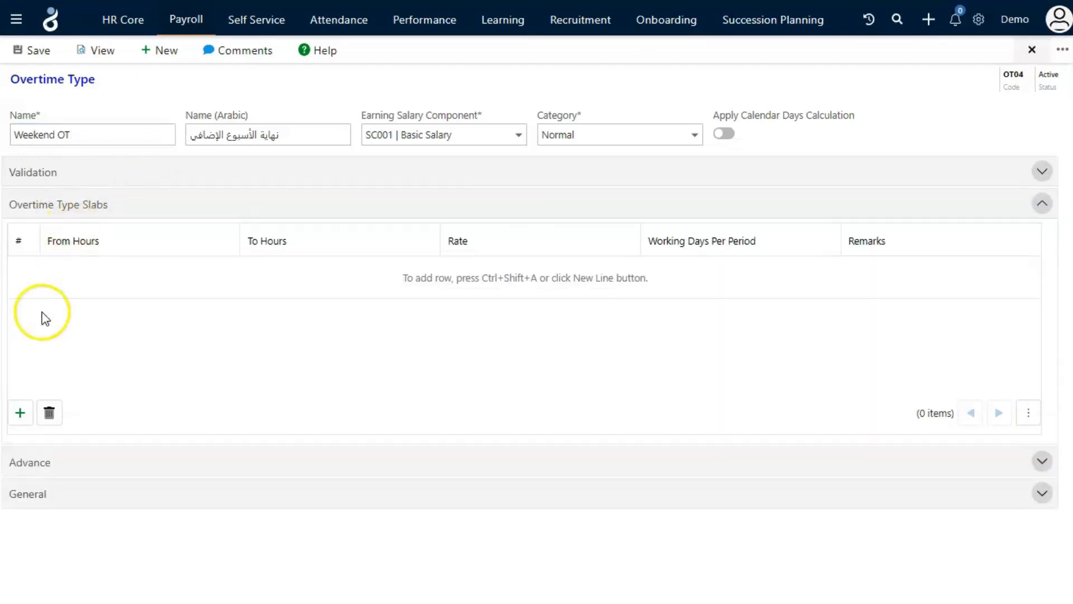
pyautogui.click(20, 414)
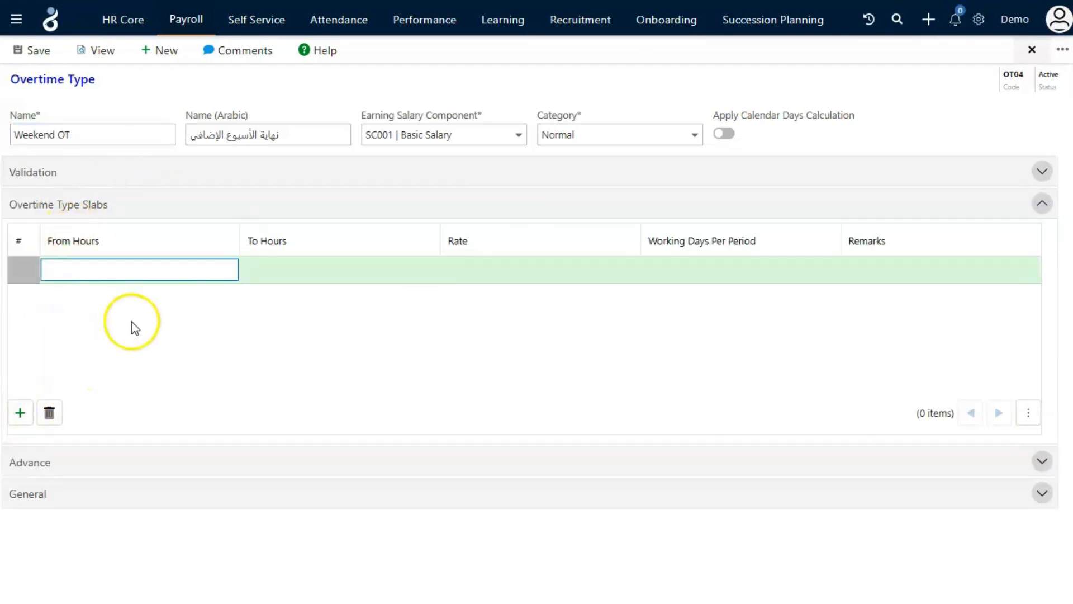
pyautogui.write('0')
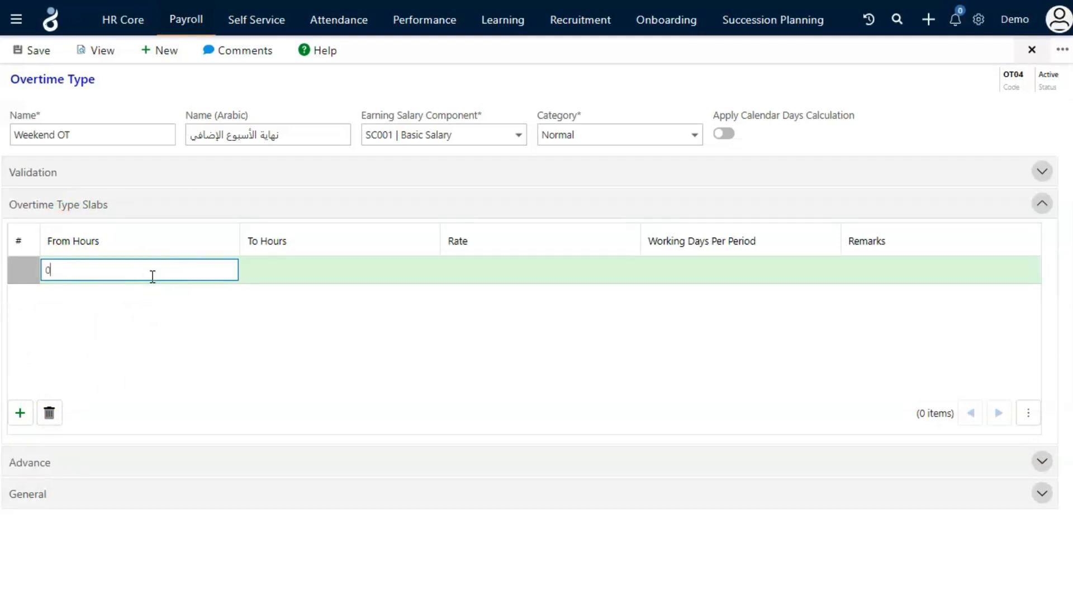
pyautogui.click(276, 270)
pyautogui.write('999')
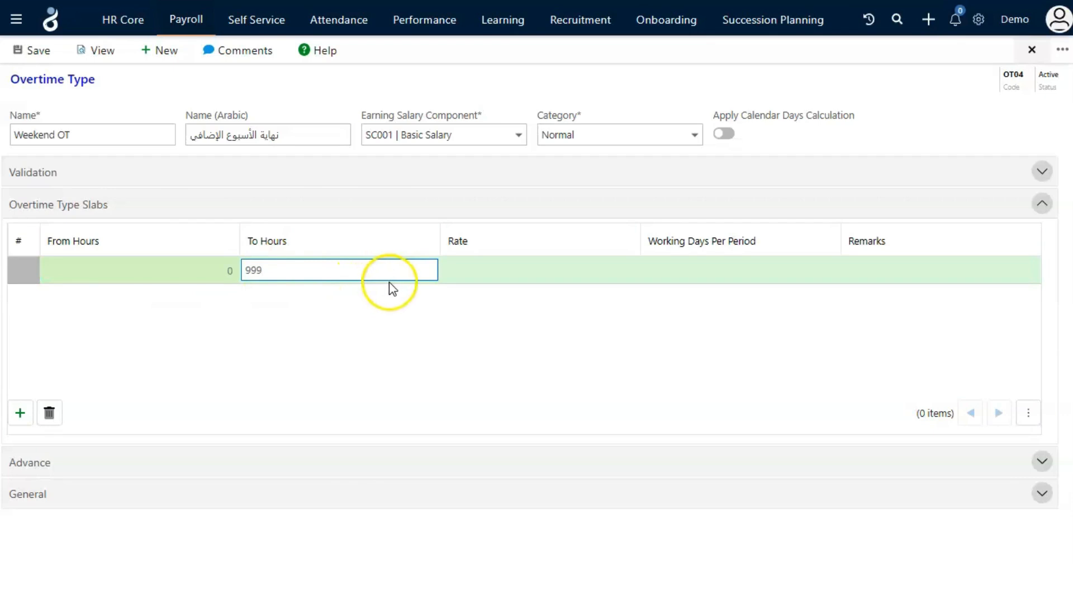
pyautogui.click(482, 270)
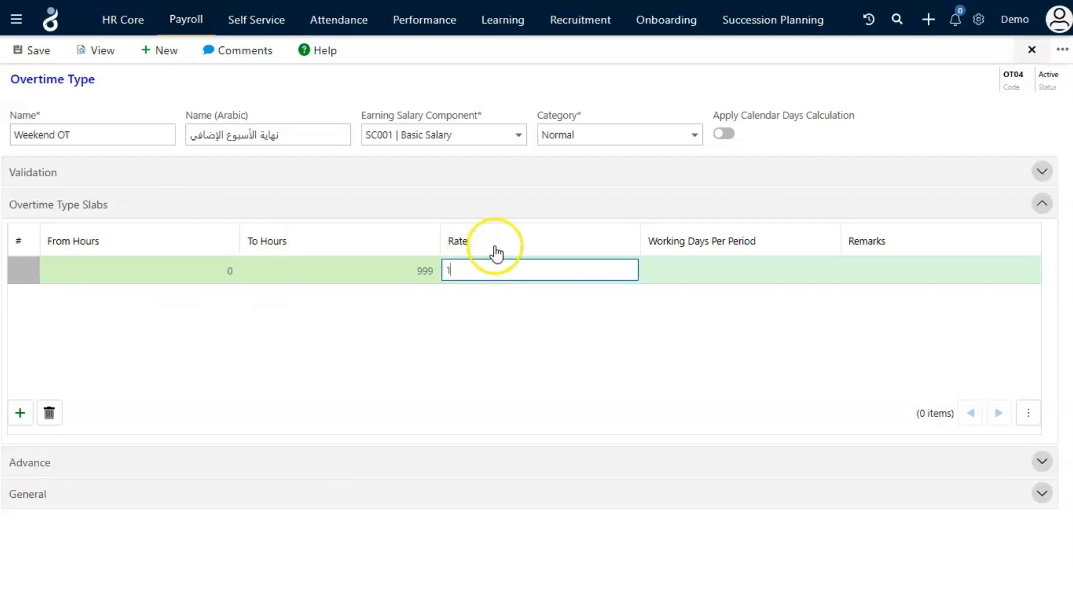
pyautogui.click(687, 277)
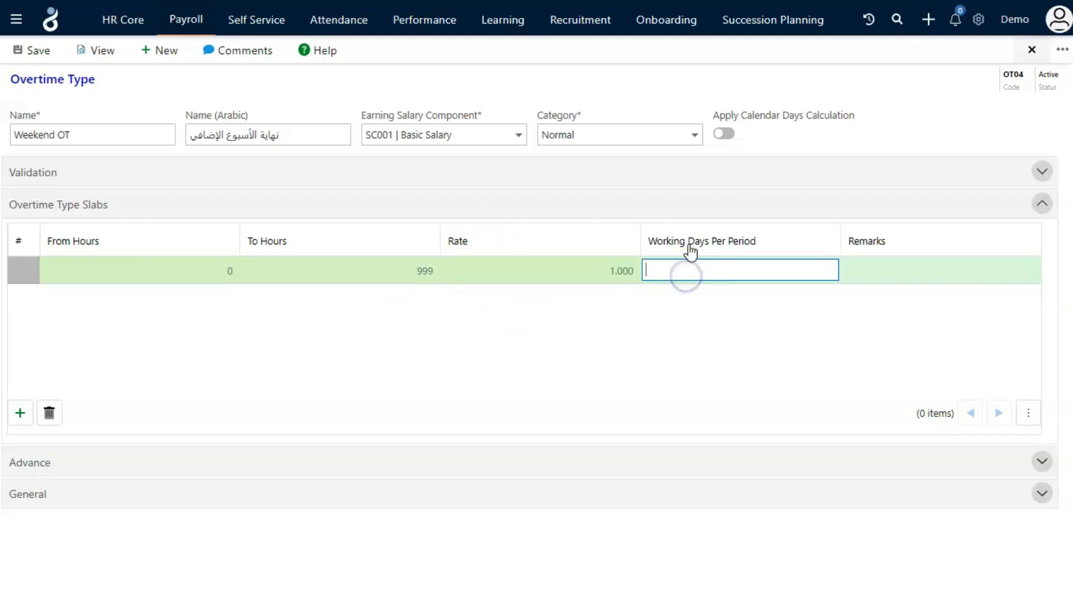
pyautogui.click(679, 310)
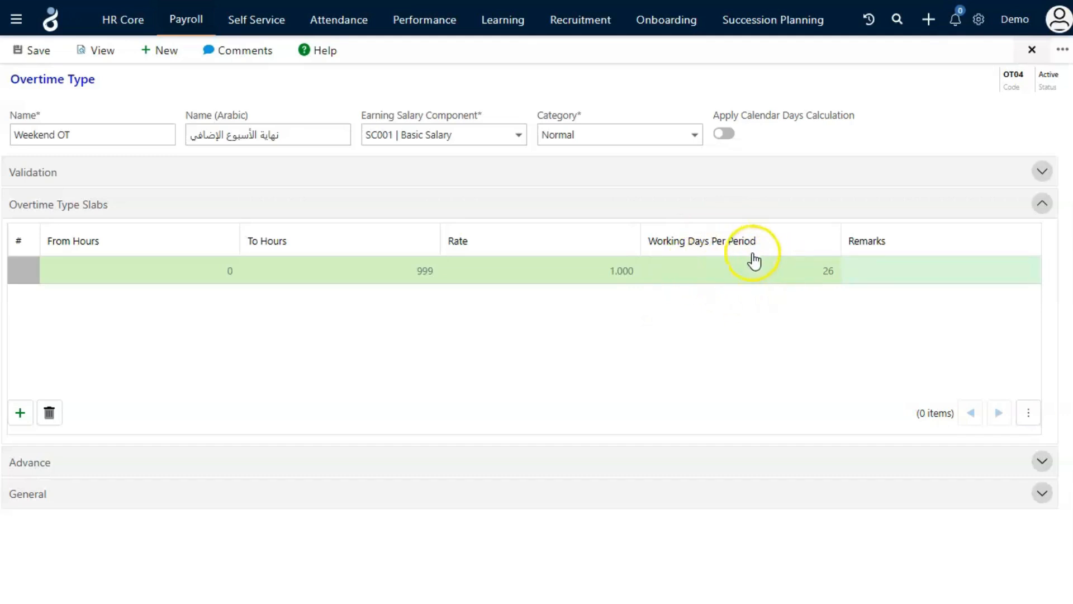
pyautogui.click(186, 211)
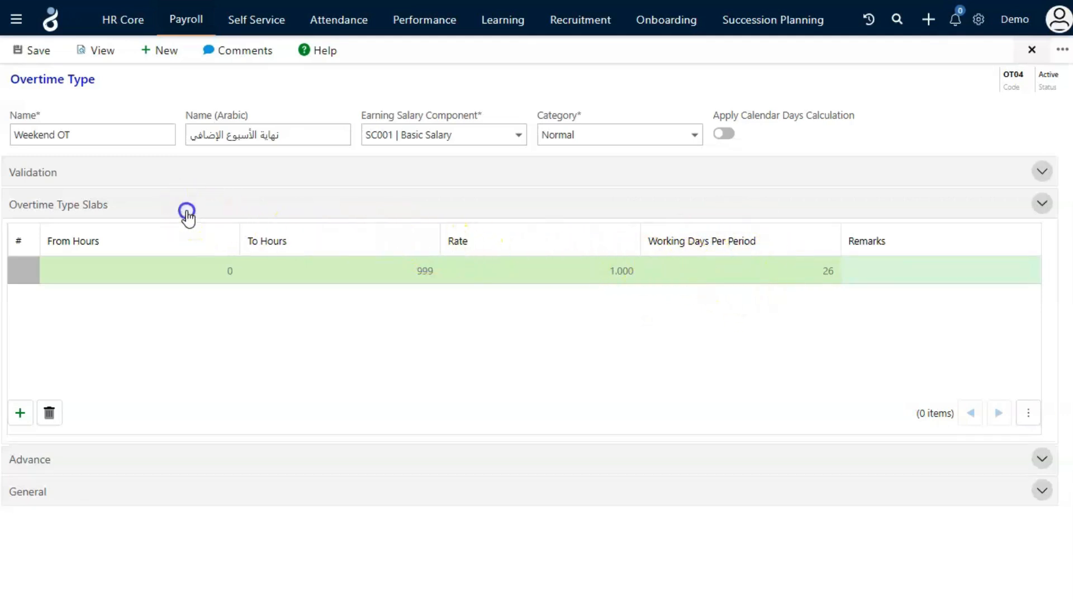
# In the advance settings, keep the effective payroll period Current and pay the benefit as Leave Balance Days with leave type Absent leave
pyautogui.click(78, 246)
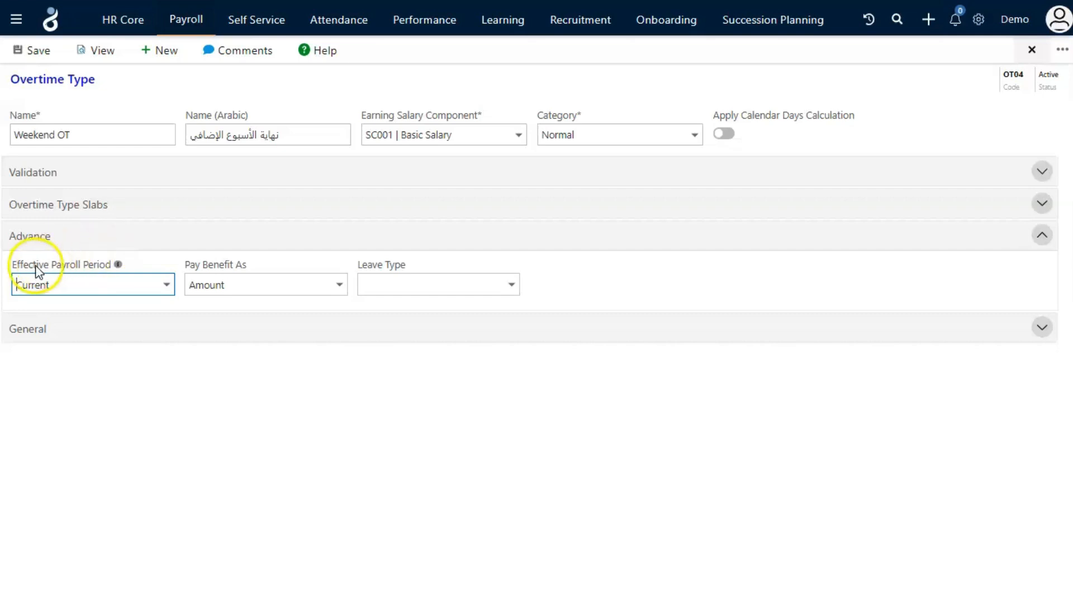
pyautogui.moveTo(122, 272)
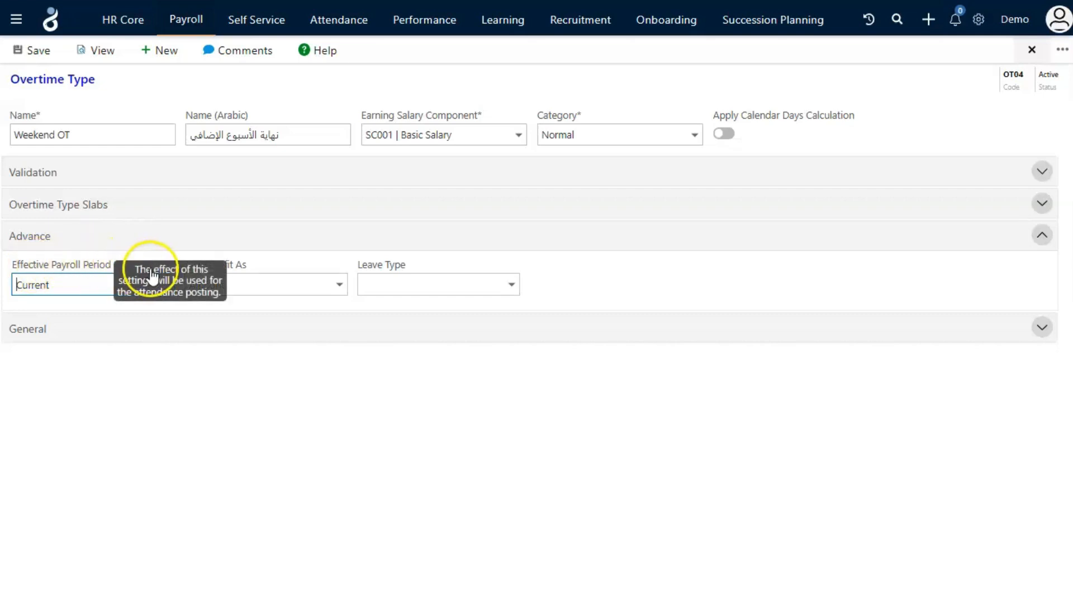
pyautogui.click(101, 282)
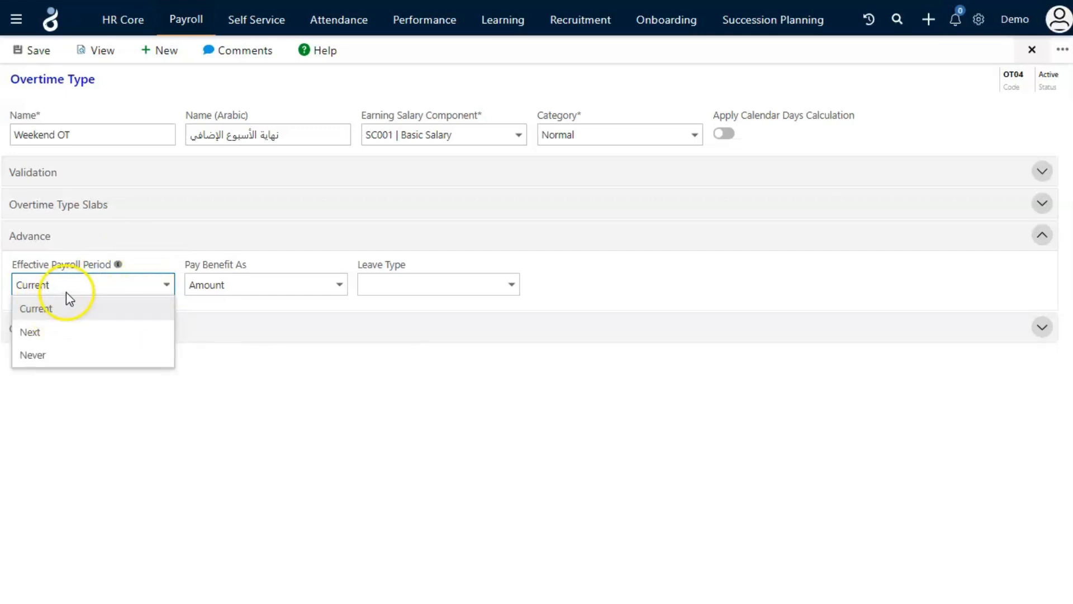
pyautogui.click(316, 287)
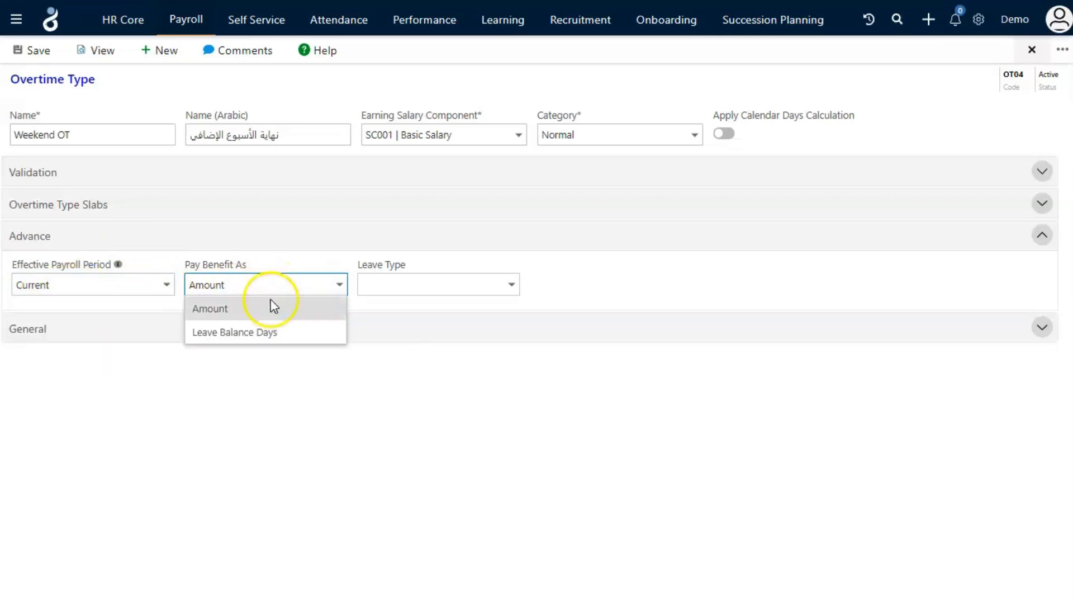
pyautogui.click(263, 313)
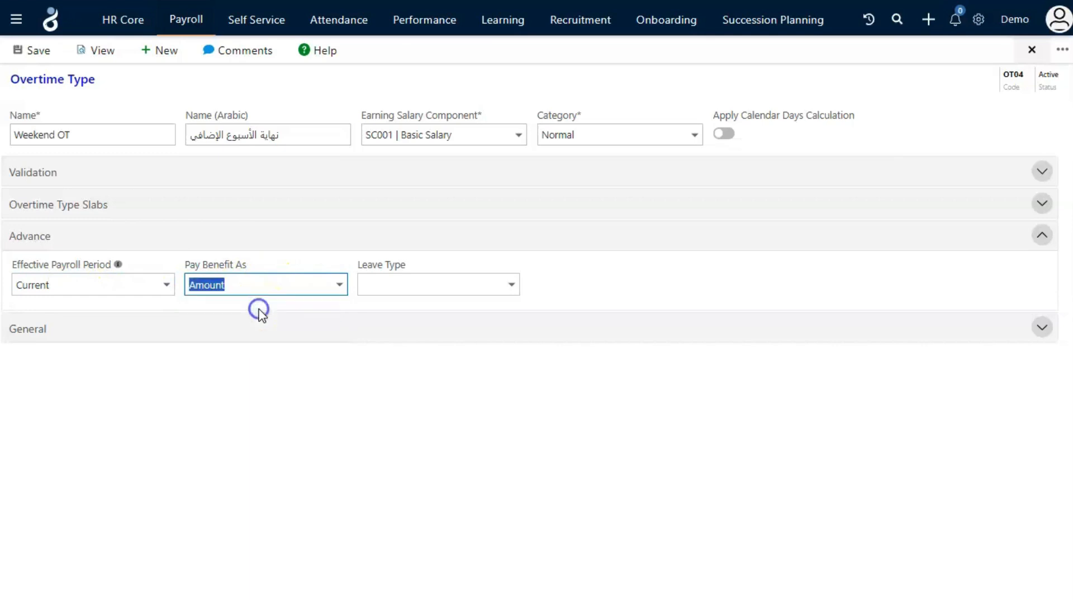
pyautogui.click(342, 286)
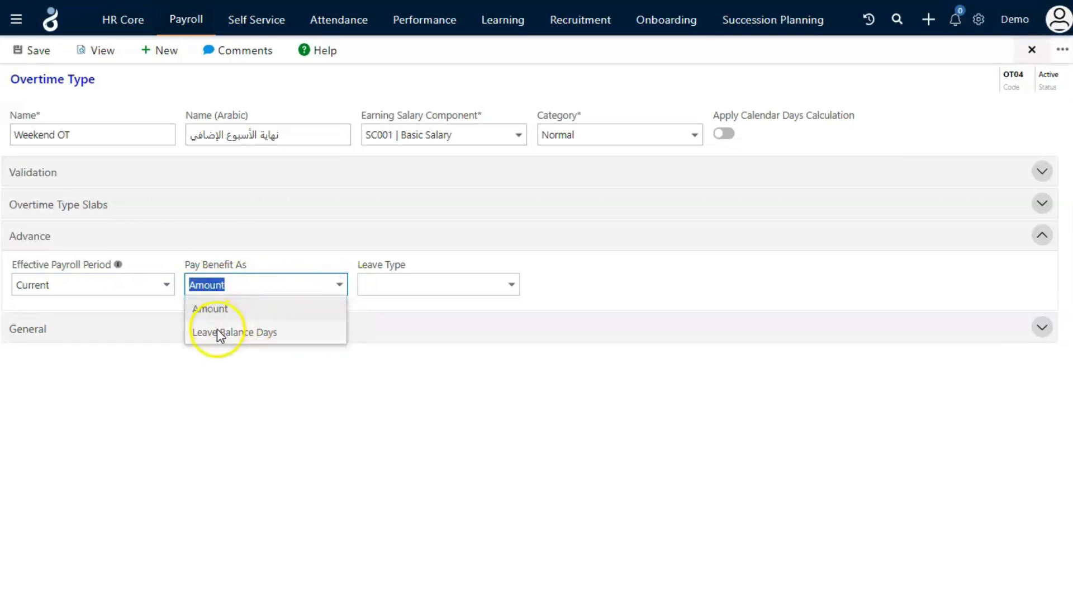
pyautogui.click(238, 334)
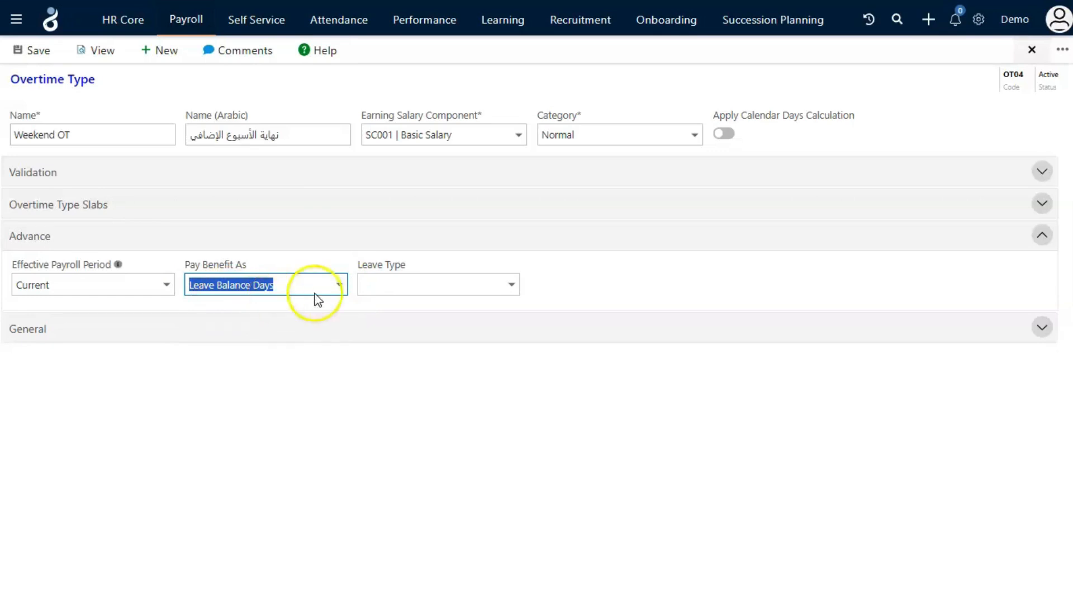
pyautogui.click(510, 286)
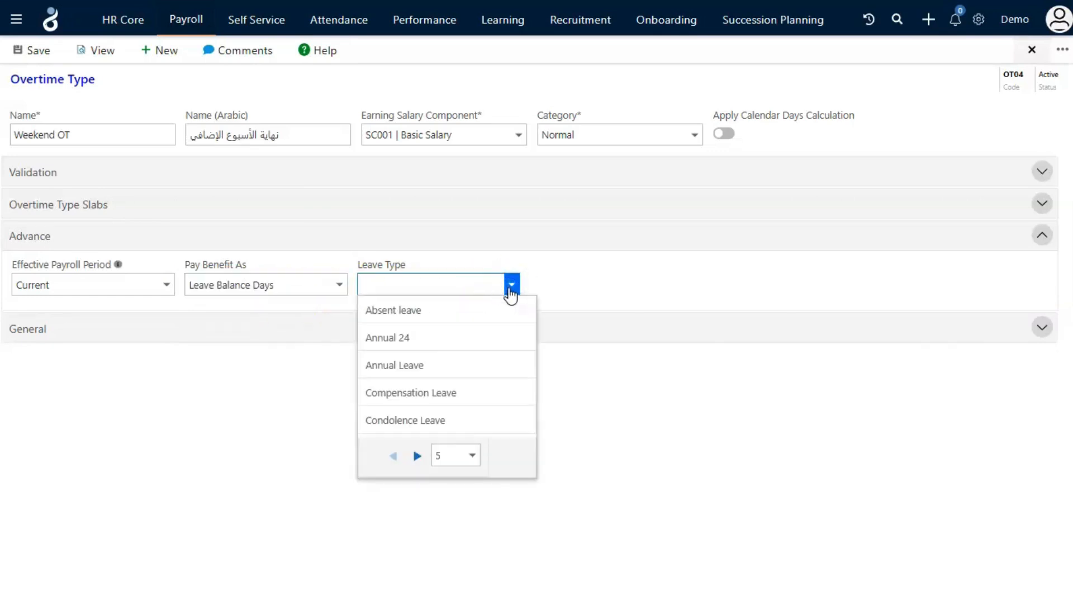
pyautogui.click(426, 312)
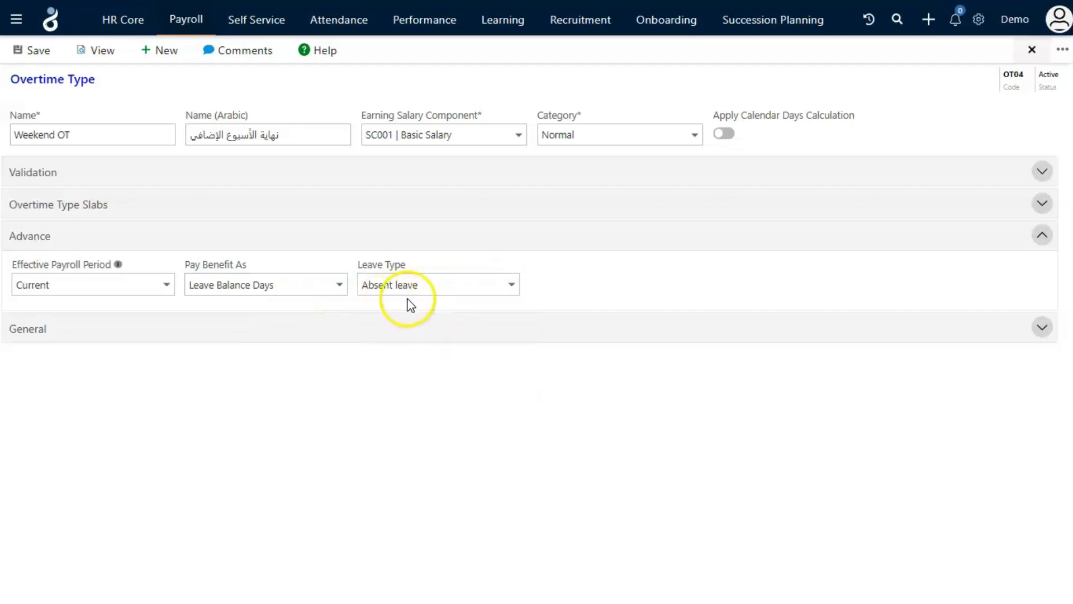
pyautogui.click(112, 237)
# Enable Auto Insert While Creating Employee, restrict the overtime type to company Atom, and switch the record to view mode
pyautogui.click(88, 270)
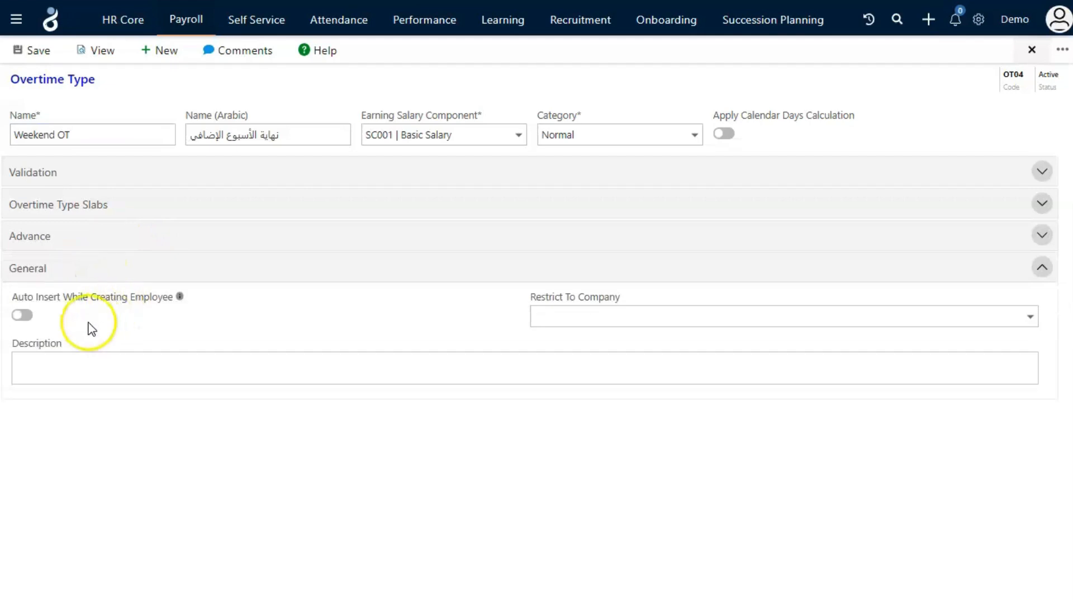
pyautogui.click(22, 317)
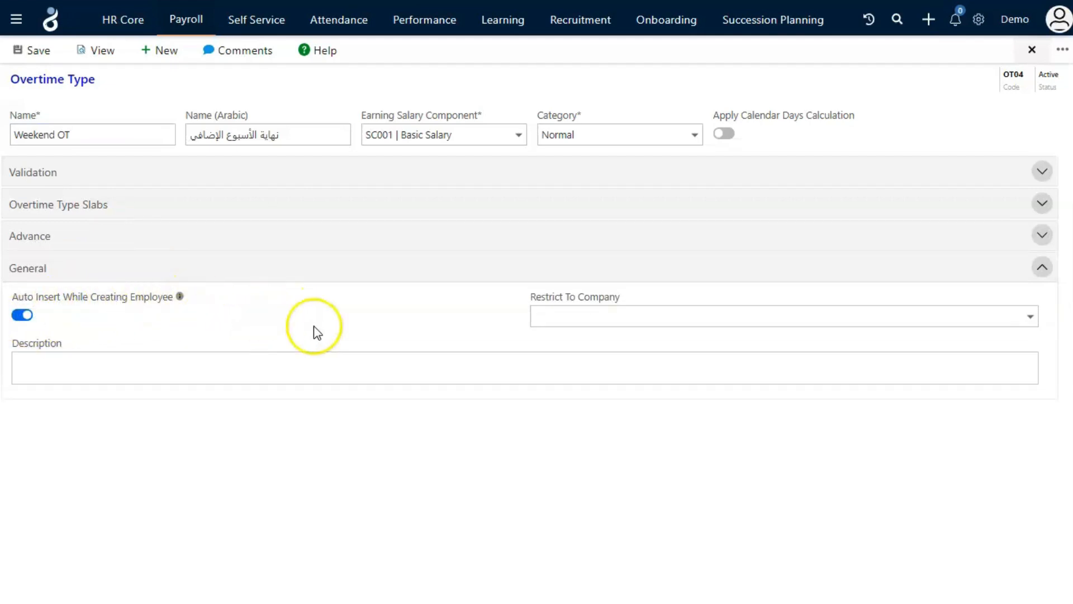
pyautogui.click(1040, 320)
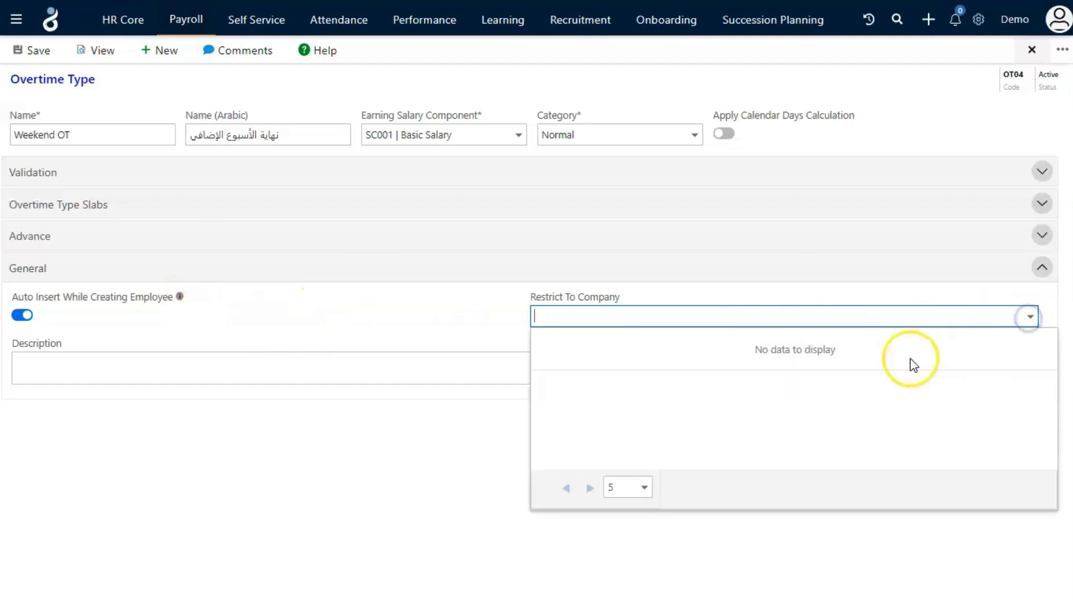
pyautogui.click(569, 364)
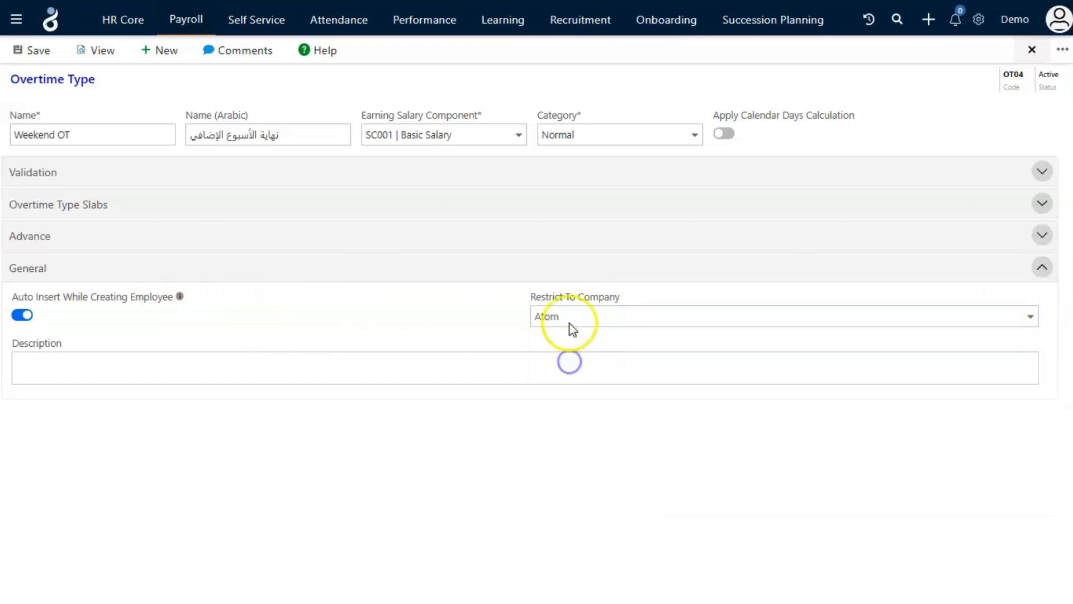
pyautogui.moveTo(582, 315); pyautogui.dragTo(535, 317)
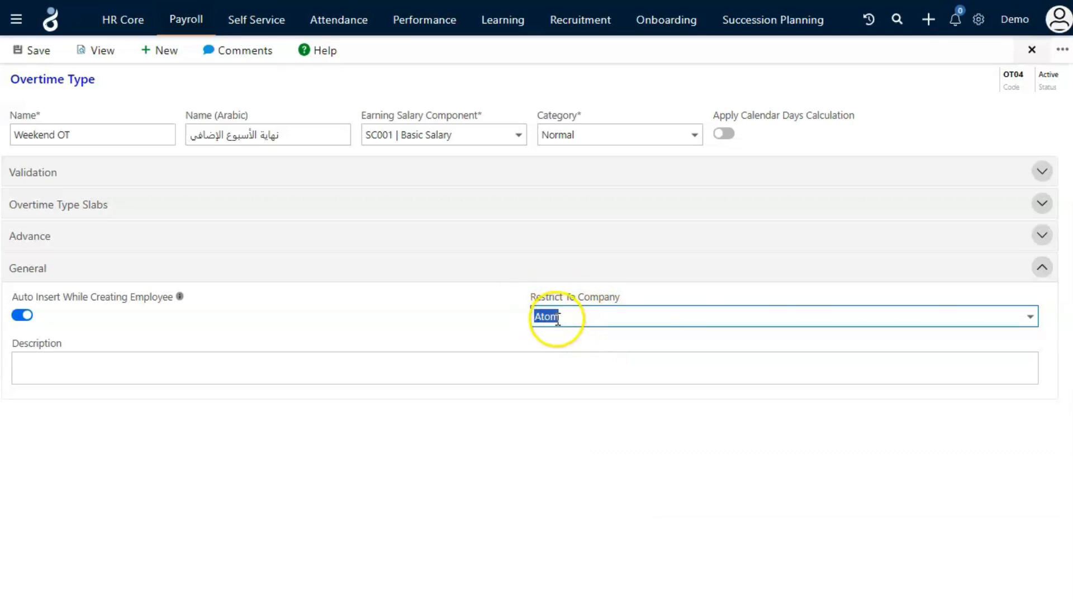
pyautogui.click(126, 360)
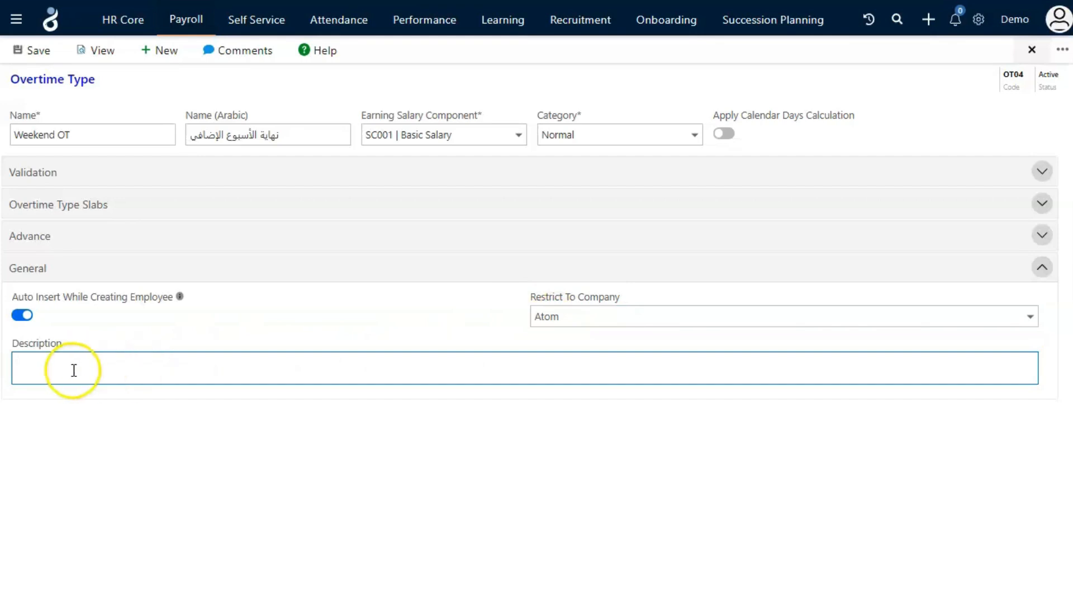
pyautogui.click(106, 52)
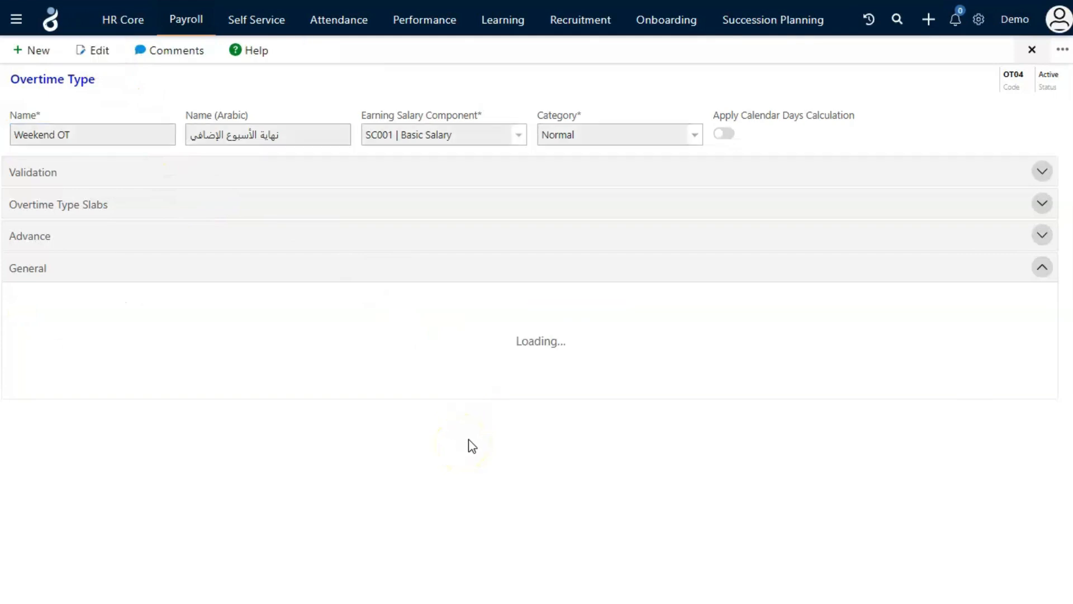
pyautogui.click(491, 473)
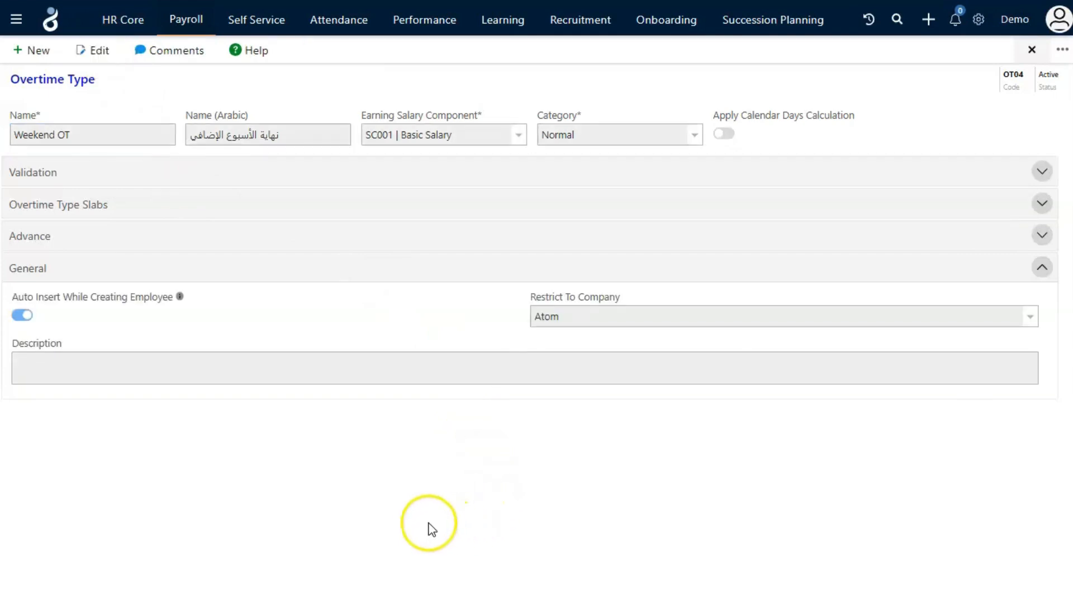